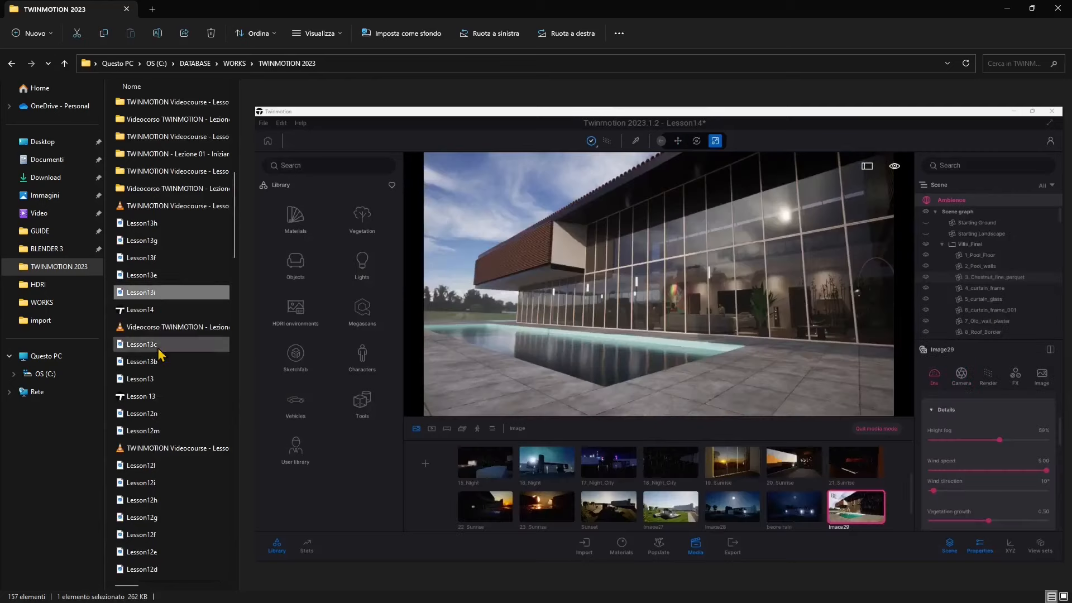
Preview the saved lesson screenshots Lesson13, Lesson13b and Lesson13c in the TWINMOTION 2023 folder.
click(151, 414)
click(155, 383)
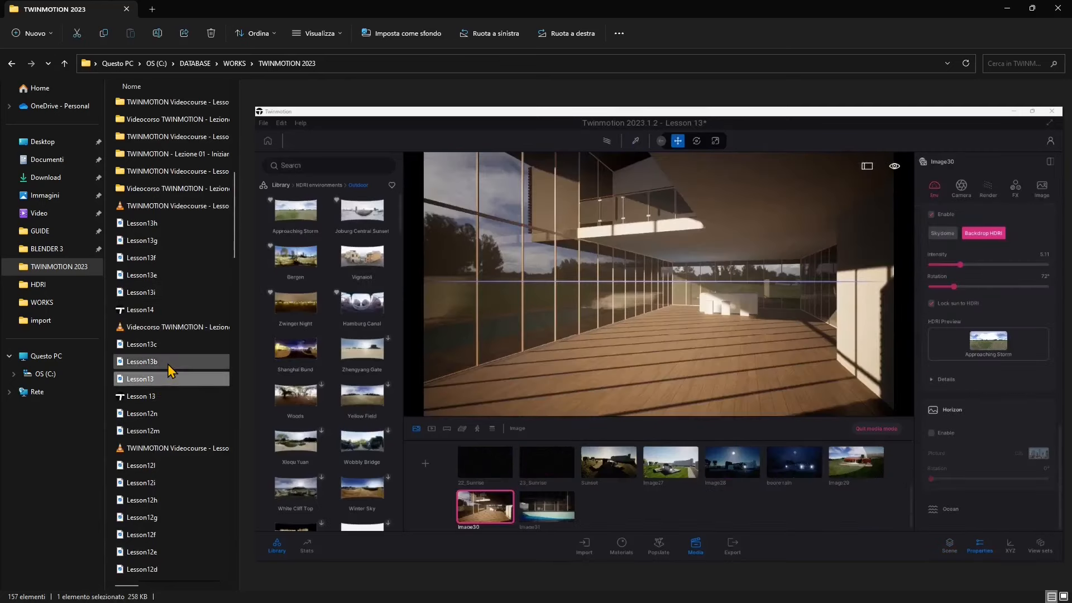
click(168, 364)
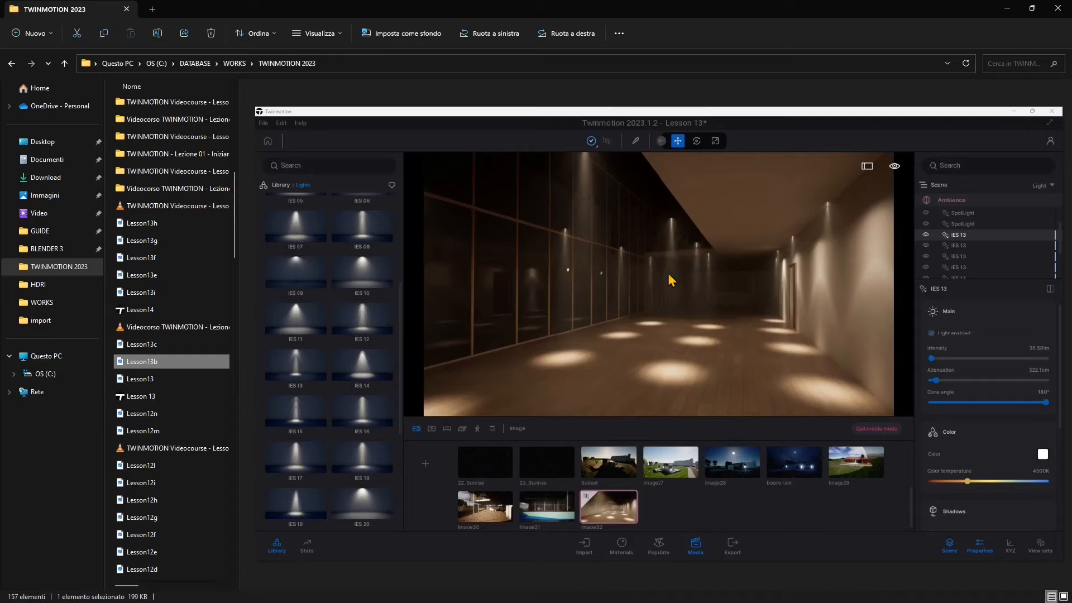
click(139, 346)
click(140, 357)
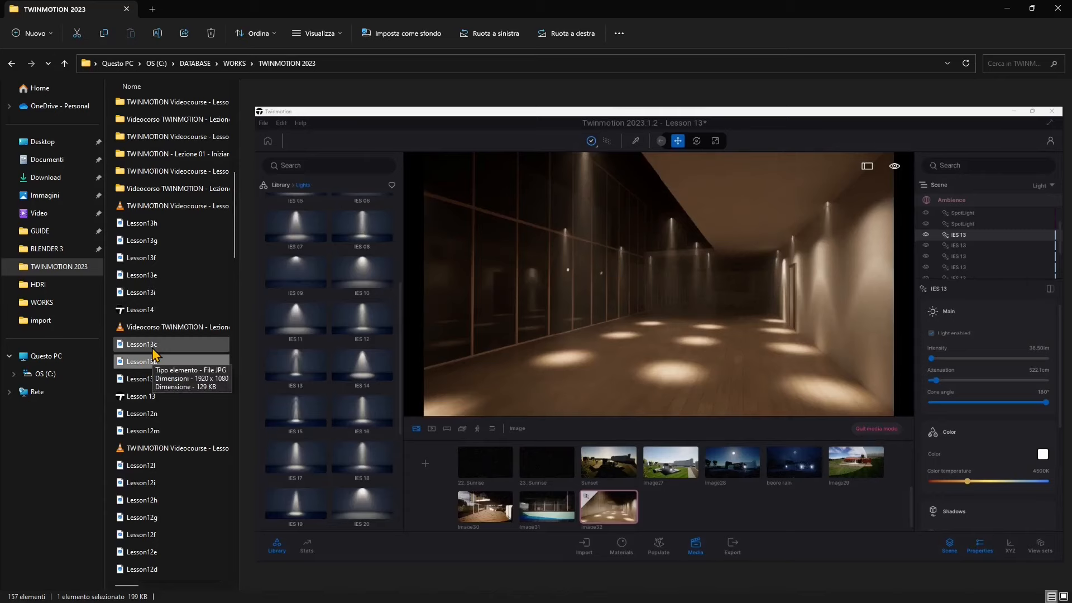
click(154, 352)
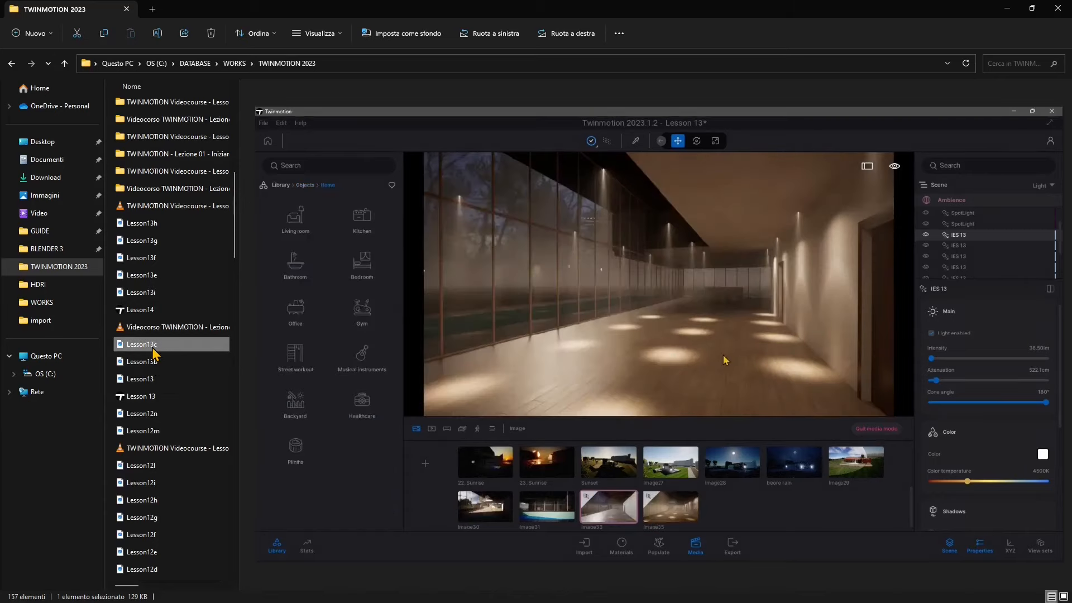
Compare the saved villa screenshots Lesson13i, Lesson13e, Lesson13f, Lesson13g and Lesson13h in the folder's preview.
click(153, 296)
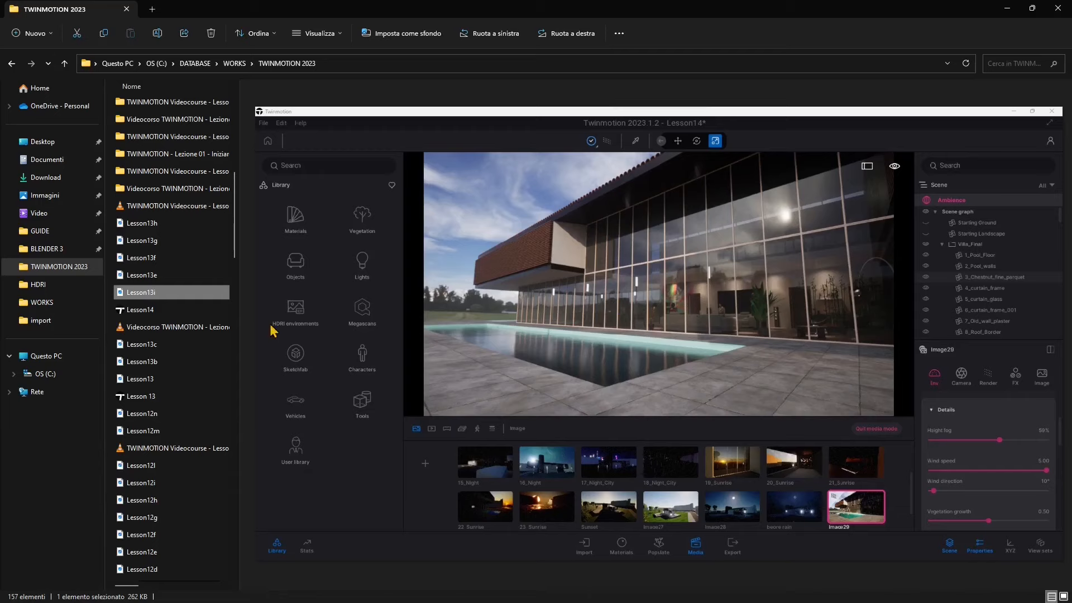
click(164, 281)
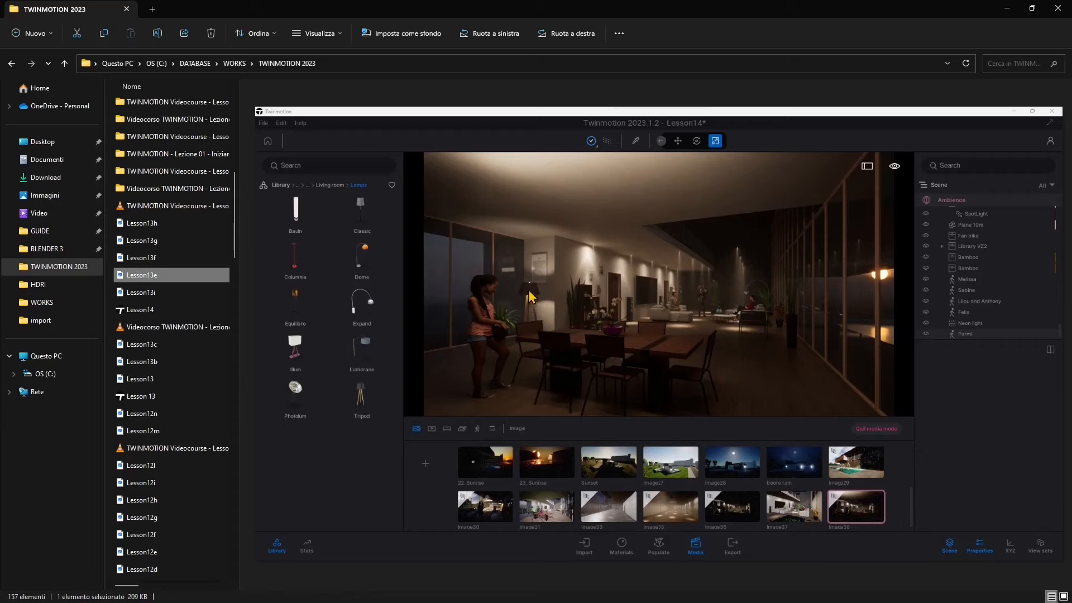
click(140, 259)
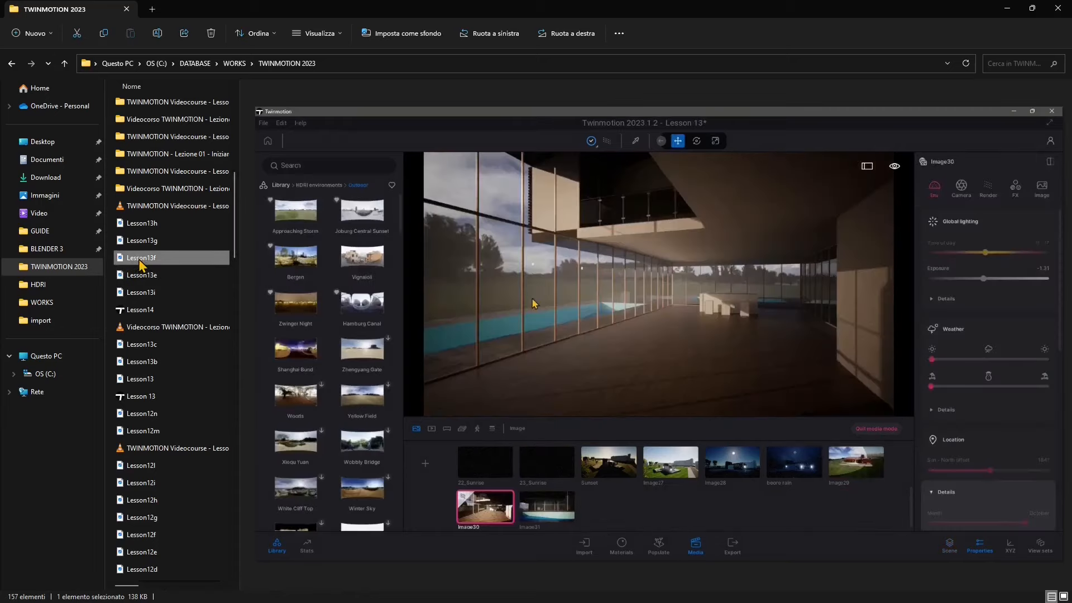
click(137, 242)
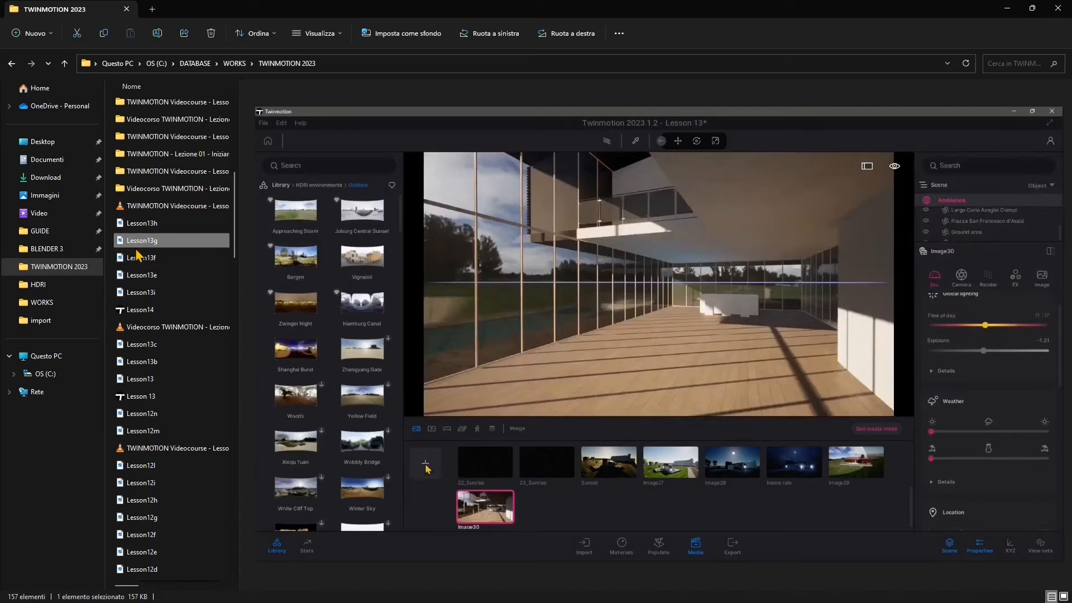
click(139, 259)
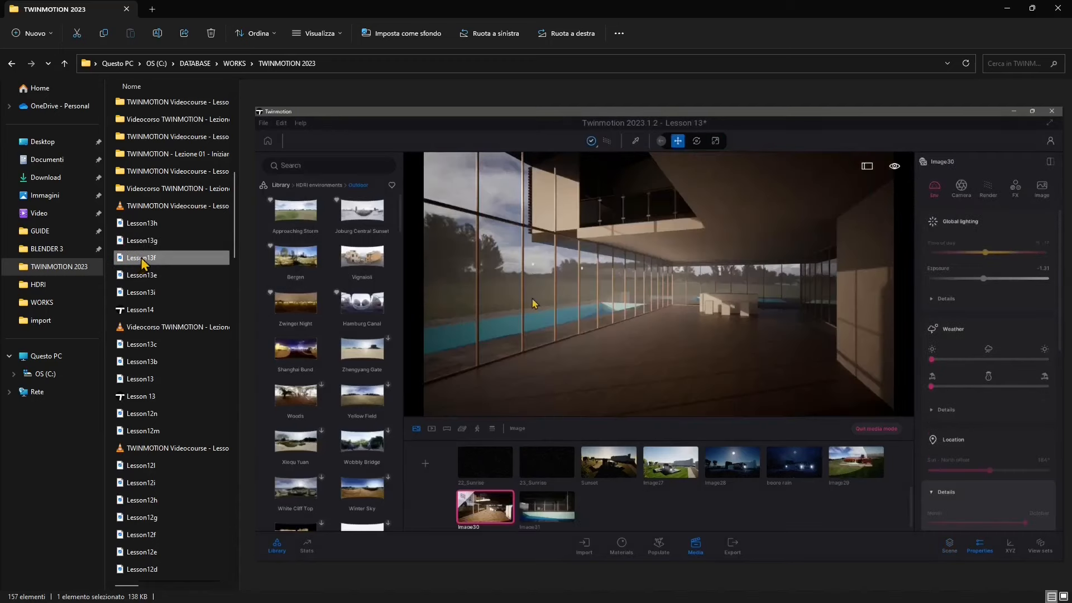
click(143, 244)
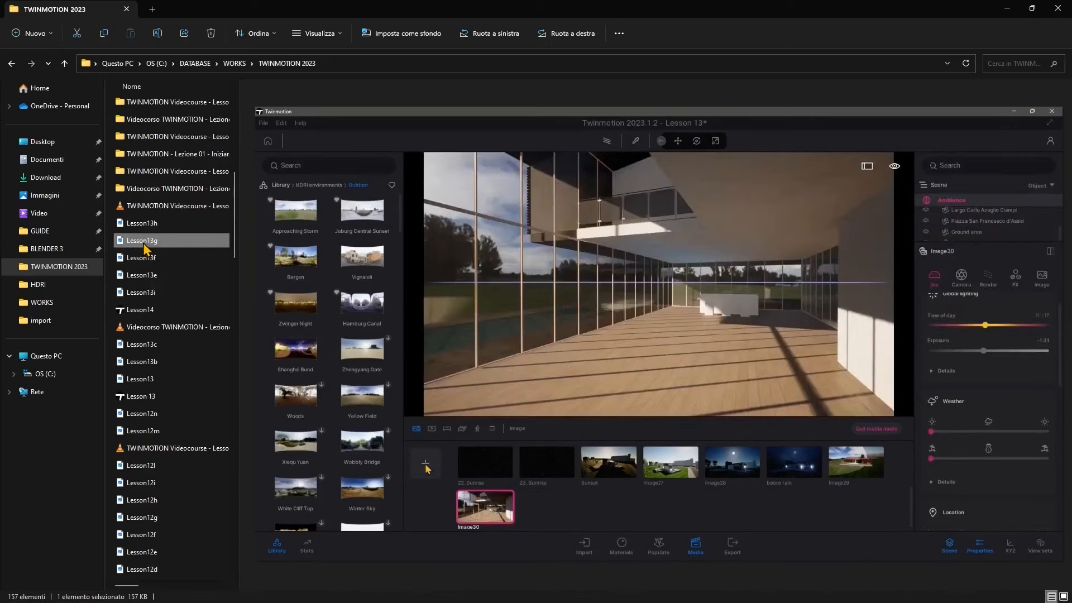
click(148, 225)
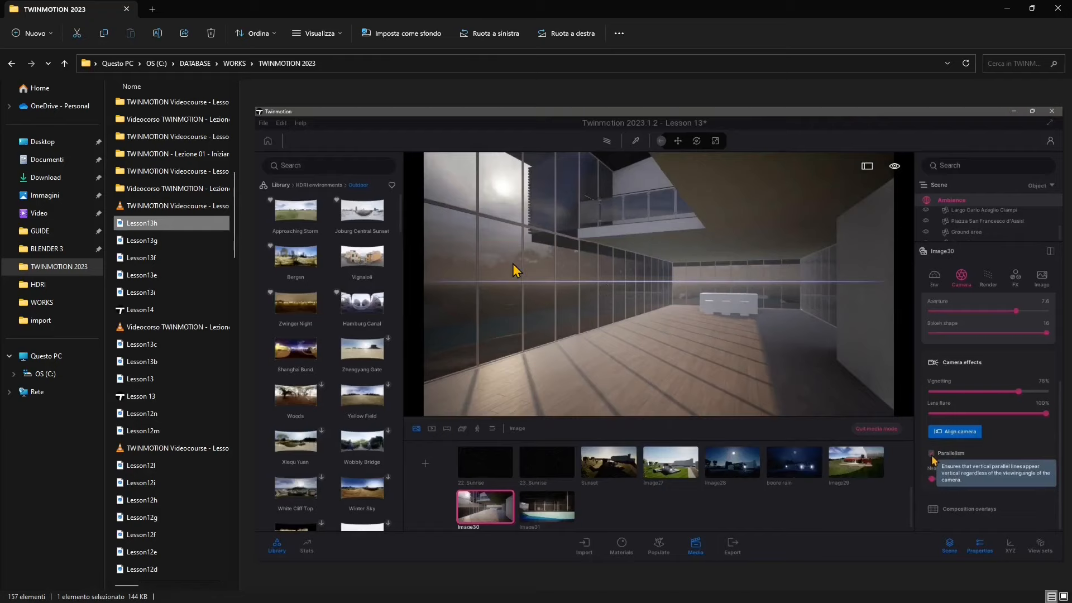
click(148, 275)
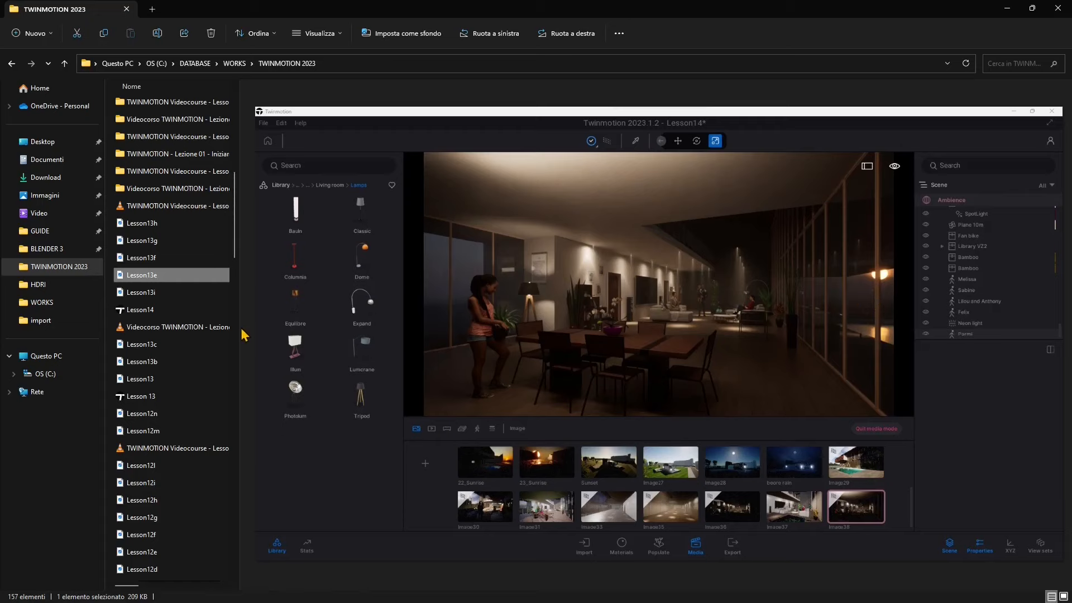
drag(239, 329, 194, 334)
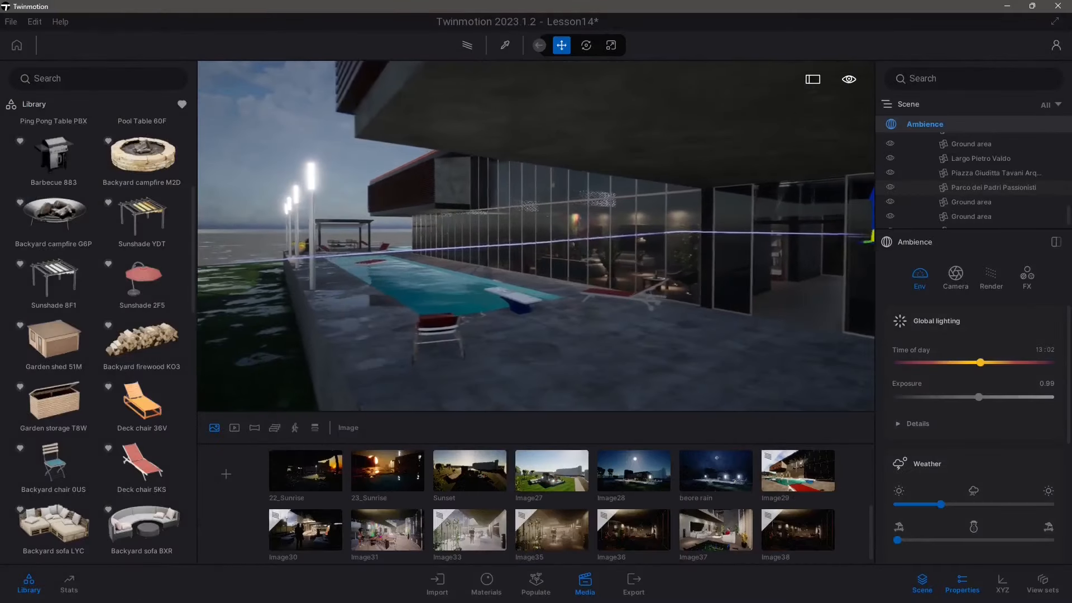
Switch to Twinmotion, select the Plane 10m water surface of the pool and check its vertical placement.
key(w)
right_drag(620, 260, 598, 269)
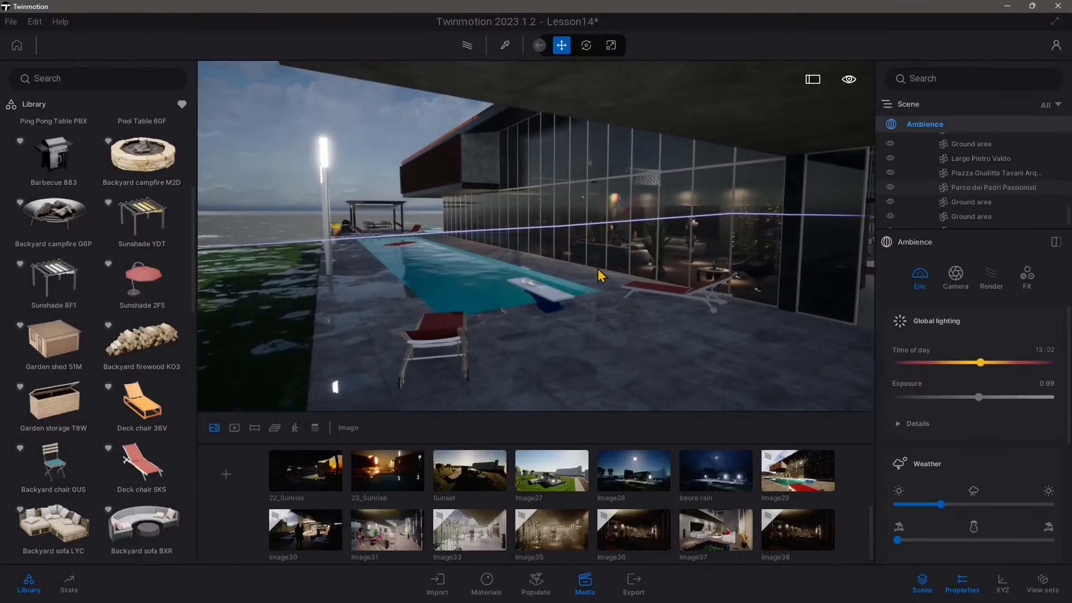
click(483, 279)
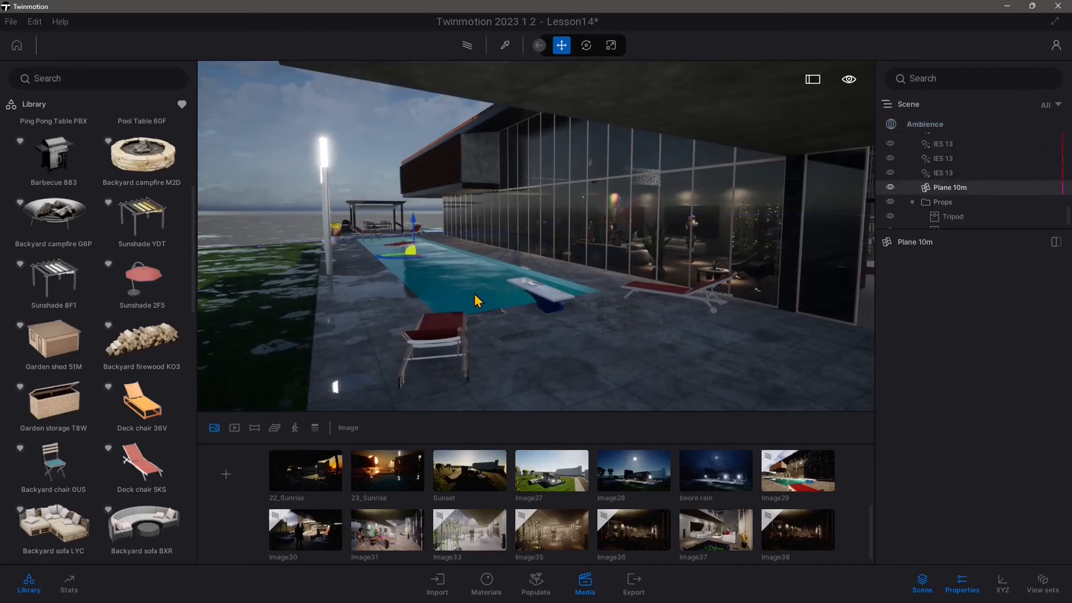
key(a)
right_drag(478, 301, 506, 338)
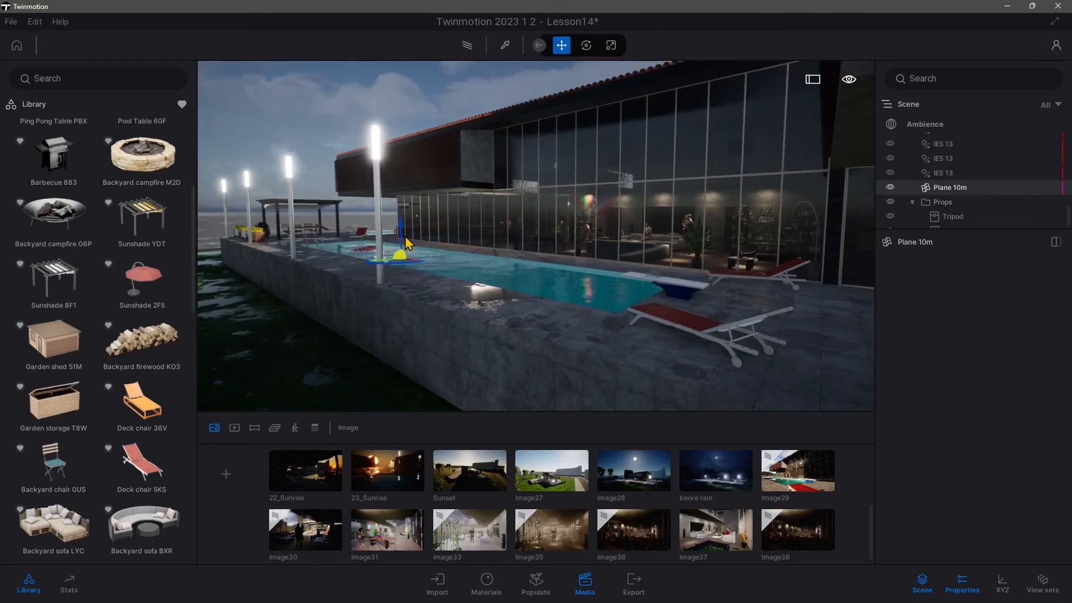
mouse_move(401, 226)
mouse_down()
mouse_move(408, 209)
mouse_move(413, 239)
mouse_up()
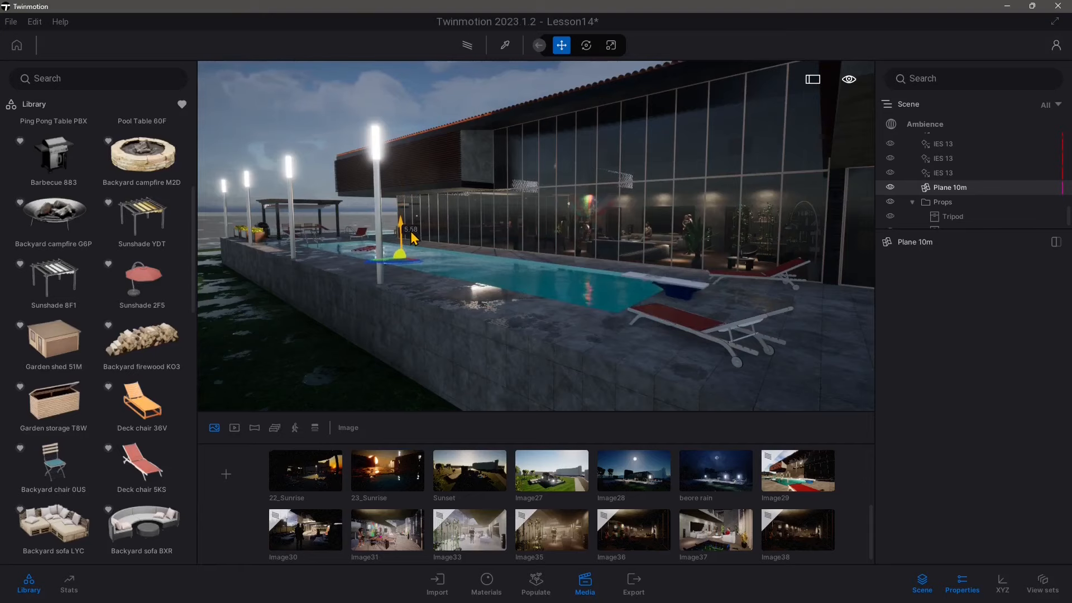
Examine the villa's furnished interior from the dining table toward the living room.
key(w)
right_drag(321, 279, 389, 280)
key(w)
key(w)
key(w)
key(s)
key(w)
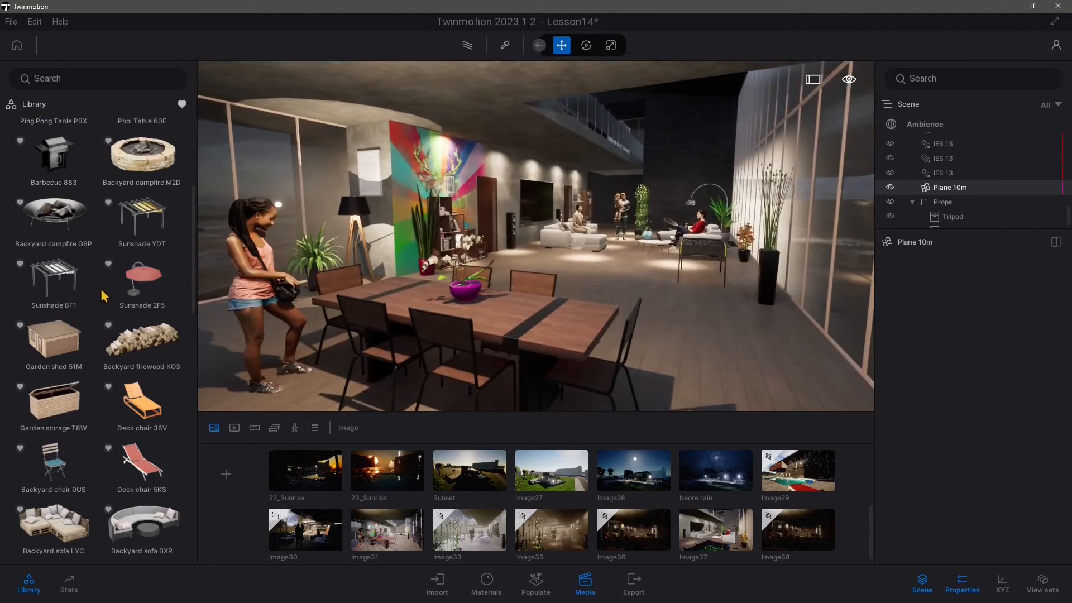
Look through the favourite library assets, from the backyard furniture and pool accessories to the HDRI environments.
scroll(106, 290, down, 2)
scroll(81, 316, down, 2)
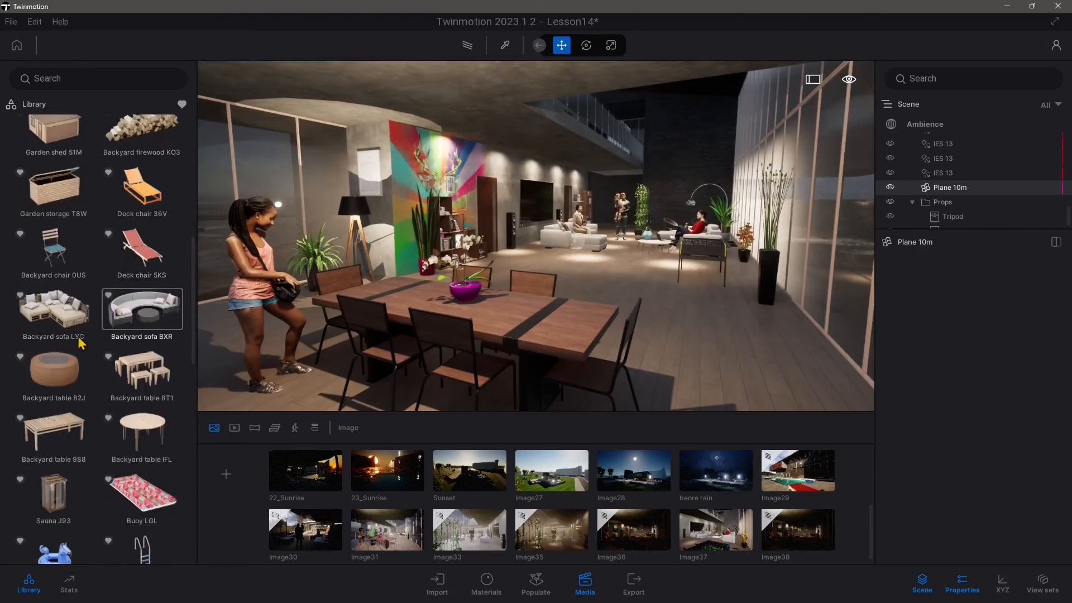
scroll(106, 335, down, 2)
scroll(107, 335, down, 2)
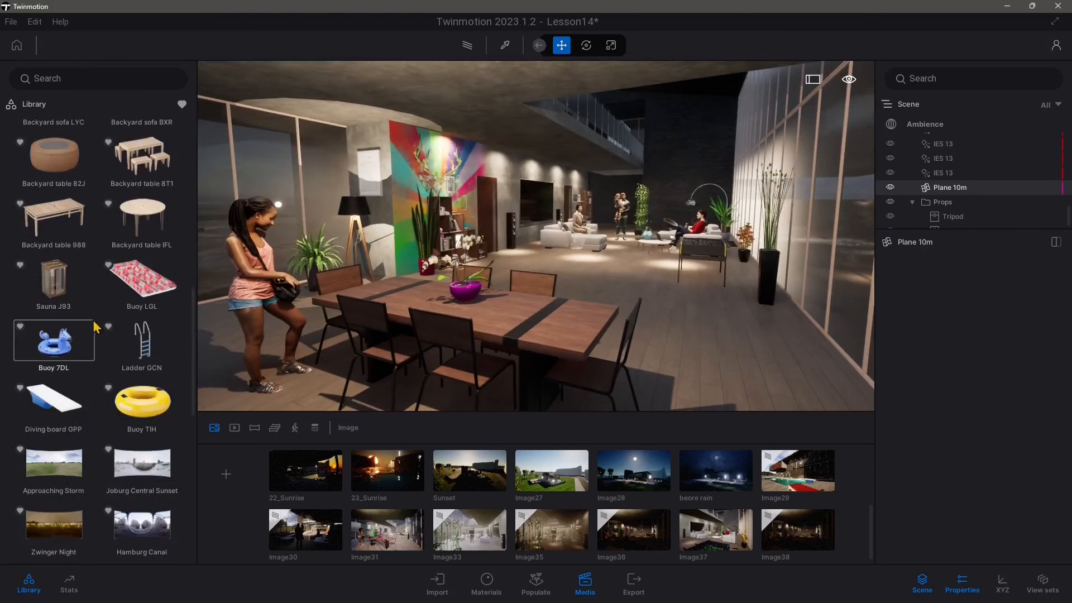
scroll(120, 341, down, 2)
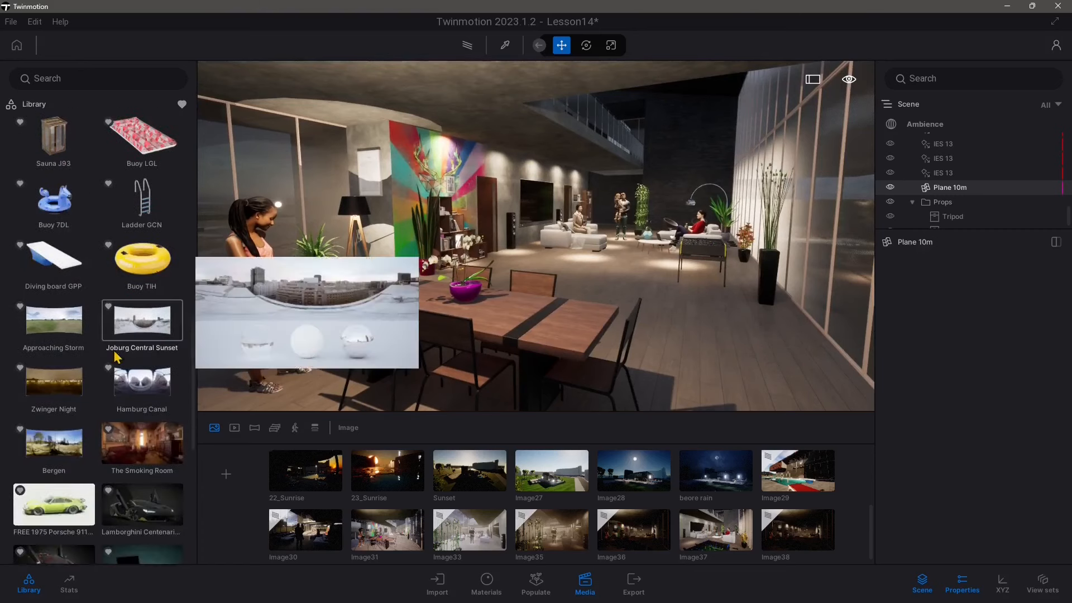
scroll(119, 351, up, 1)
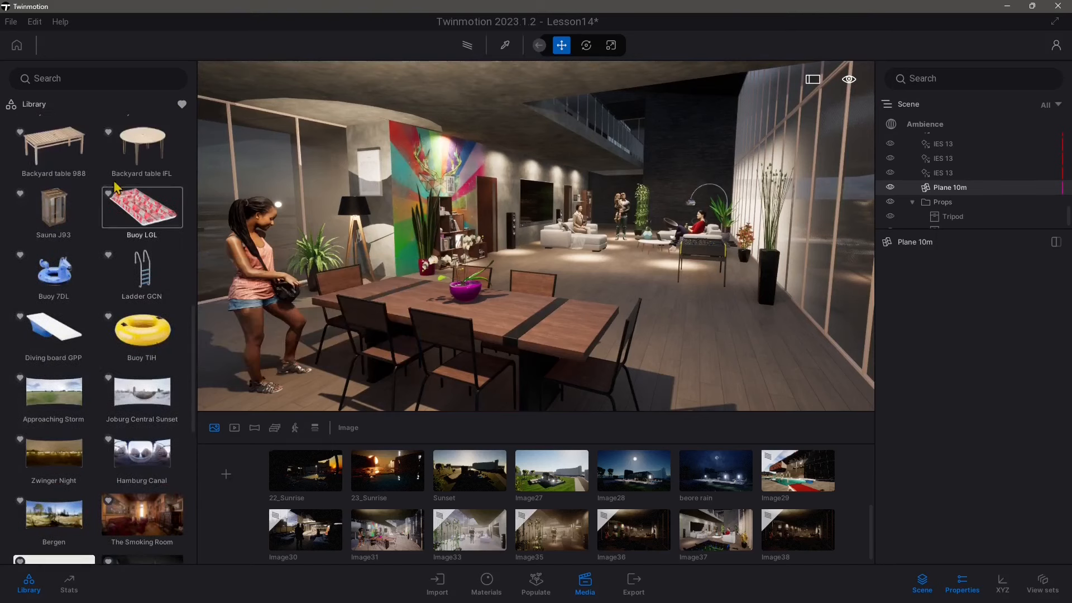
scroll(106, 427, up, 8)
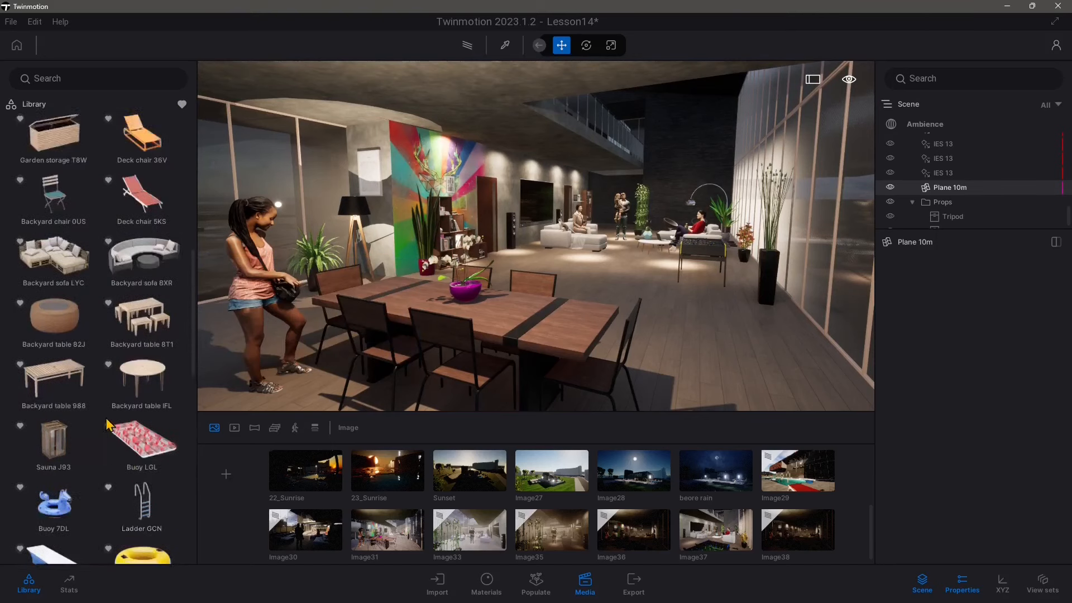
Turn off the library's favourites filter and open the Home category of the Objects.
click(182, 105)
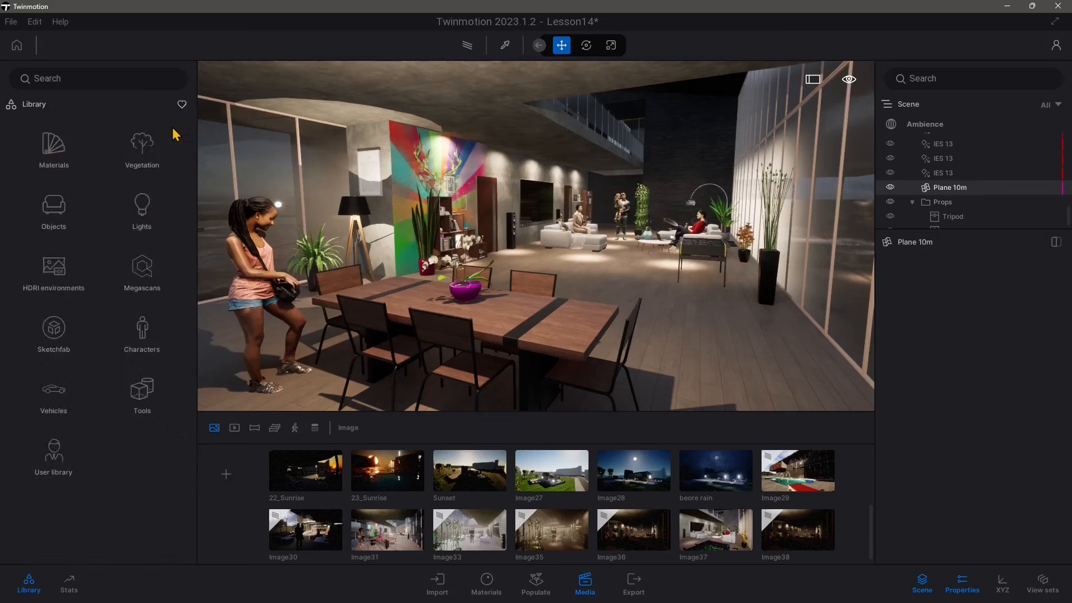
click(55, 207)
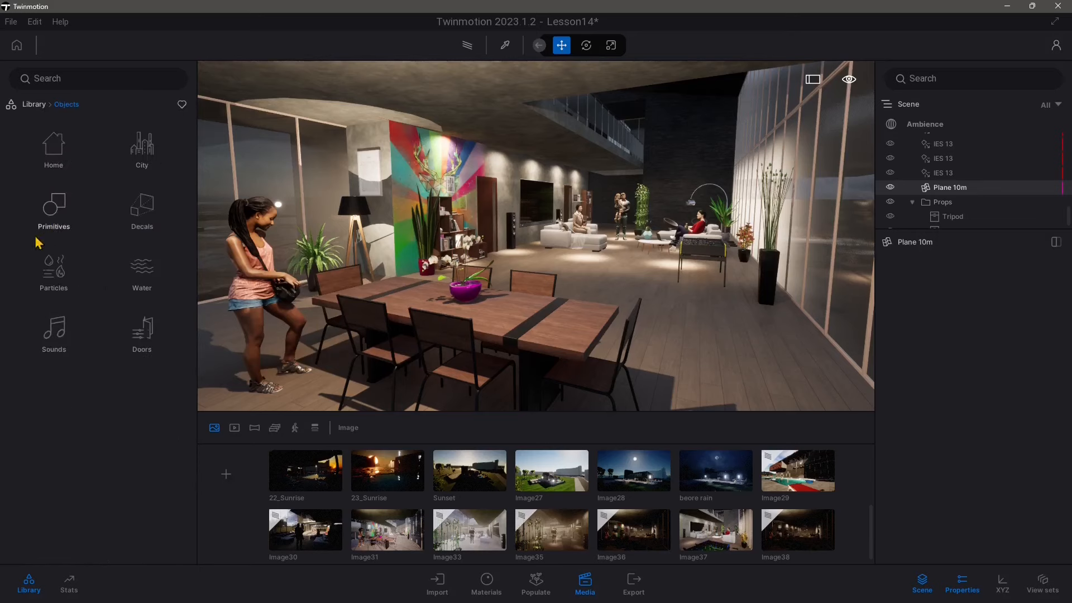
click(53, 151)
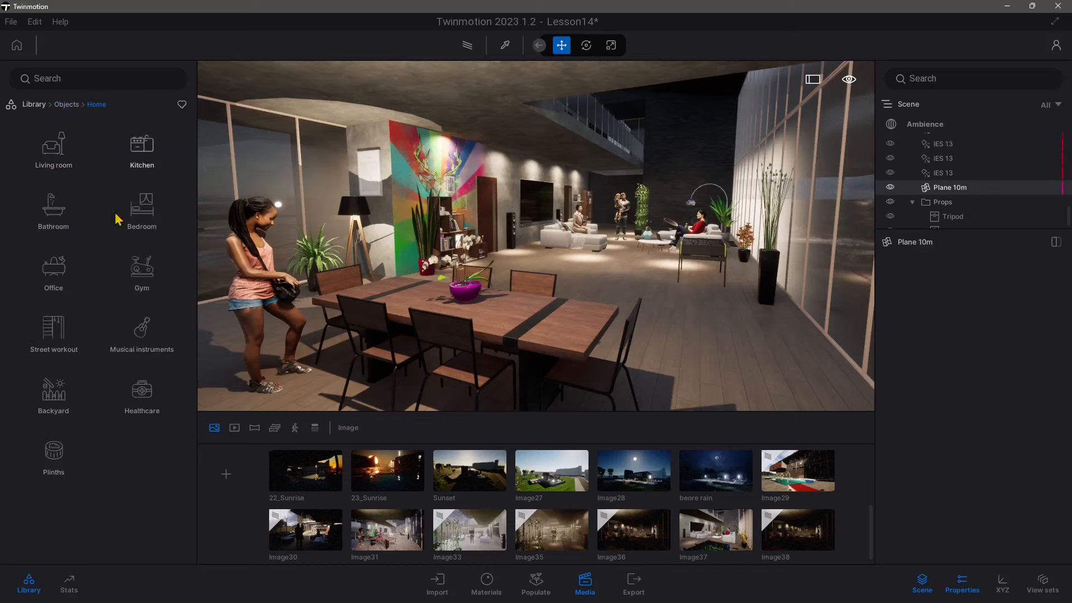
right_drag(647, 261, 660, 235)
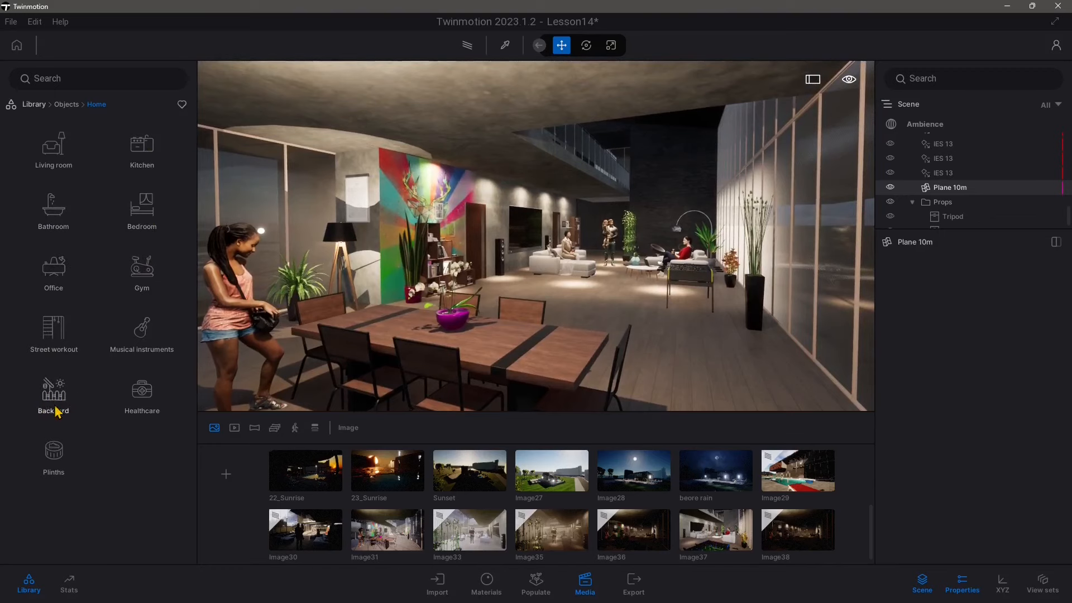
key(ctrl+s)
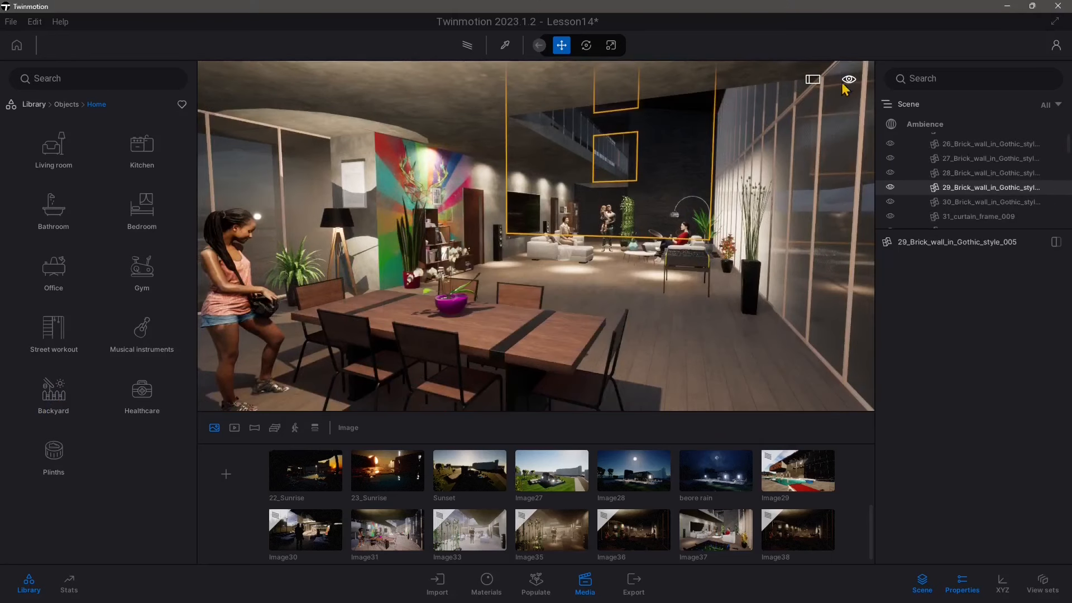
Switch the navigation to Pedestrian mode and walk from the dining table toward the living room sofas.
mouse_move(849, 81)
click(849, 202)
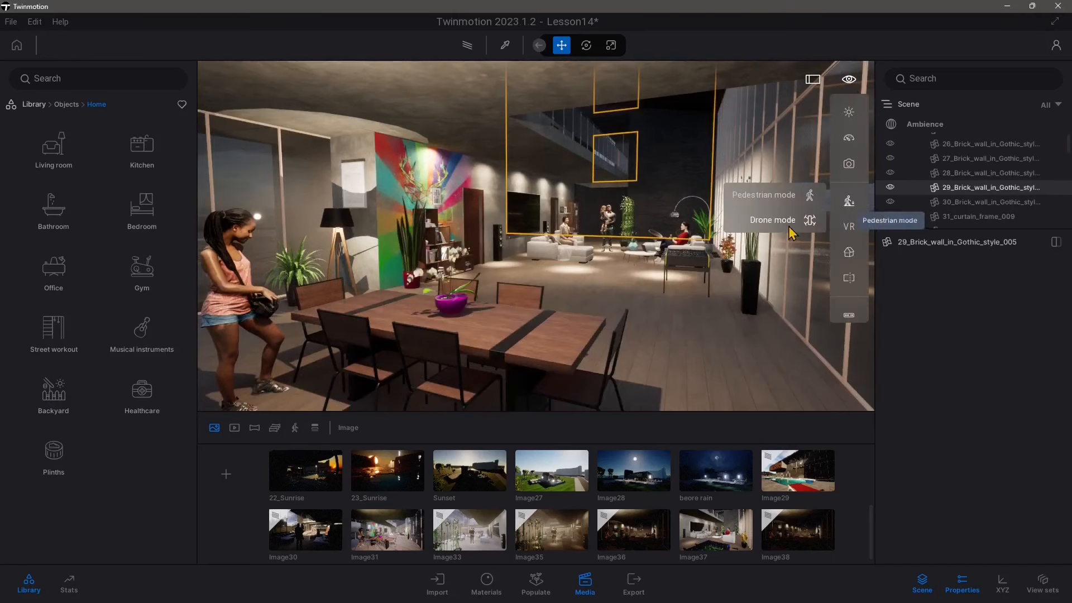
click(779, 197)
key(w)
mouse_move(640, 286)
right_down()
mouse_move(676, 287)
mouse_move(612, 291)
mouse_move(654, 285)
right_up()
key(a)
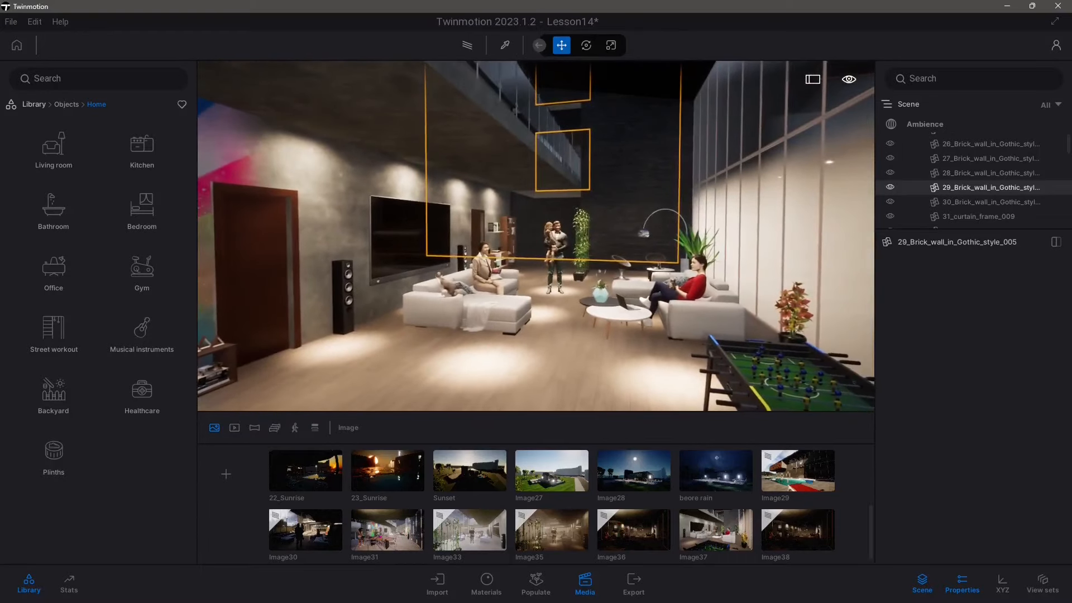
Preview the living room with the Path Tracer and switch back to the real-time view.
key(r)
right_drag(654, 285, 646, 294)
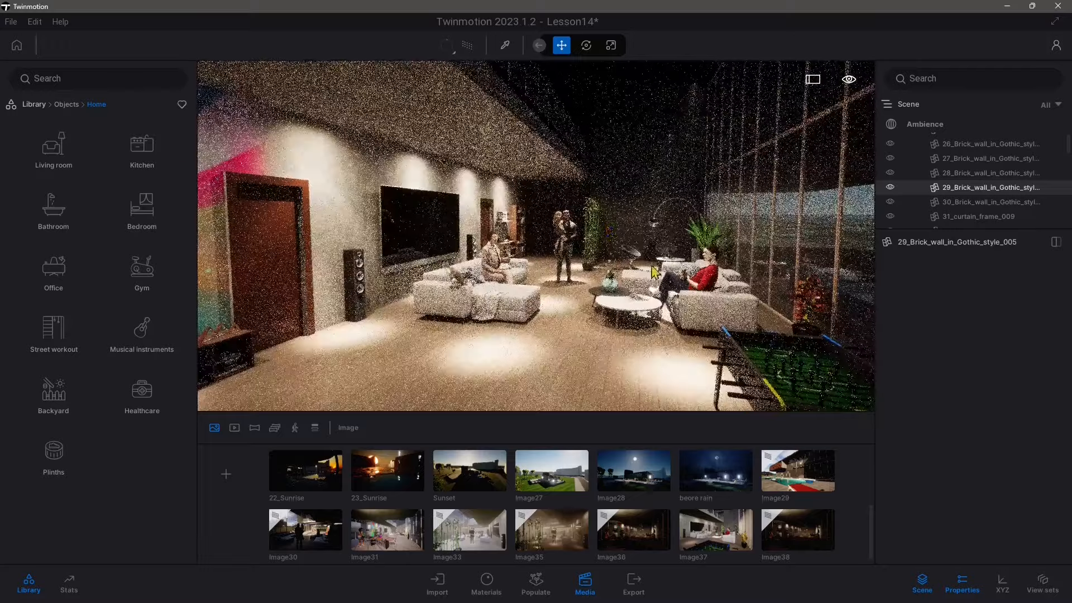
click(468, 46)
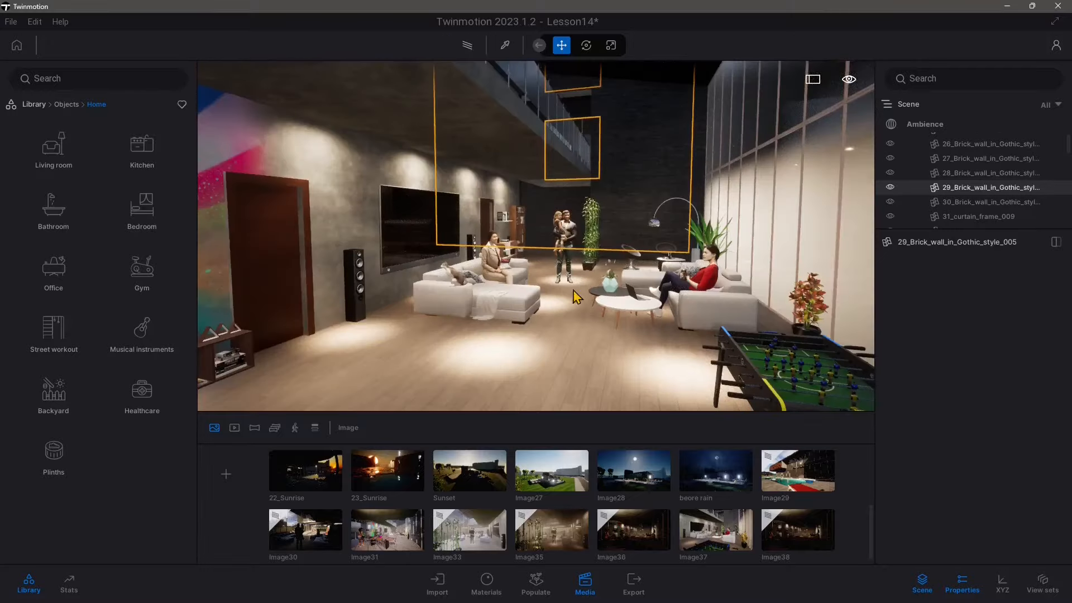
Walk through the living room to examine the sofas, television wall and characters, ending at the dining table.
key(w)
right_drag(536, 240, 599, 234)
key(w)
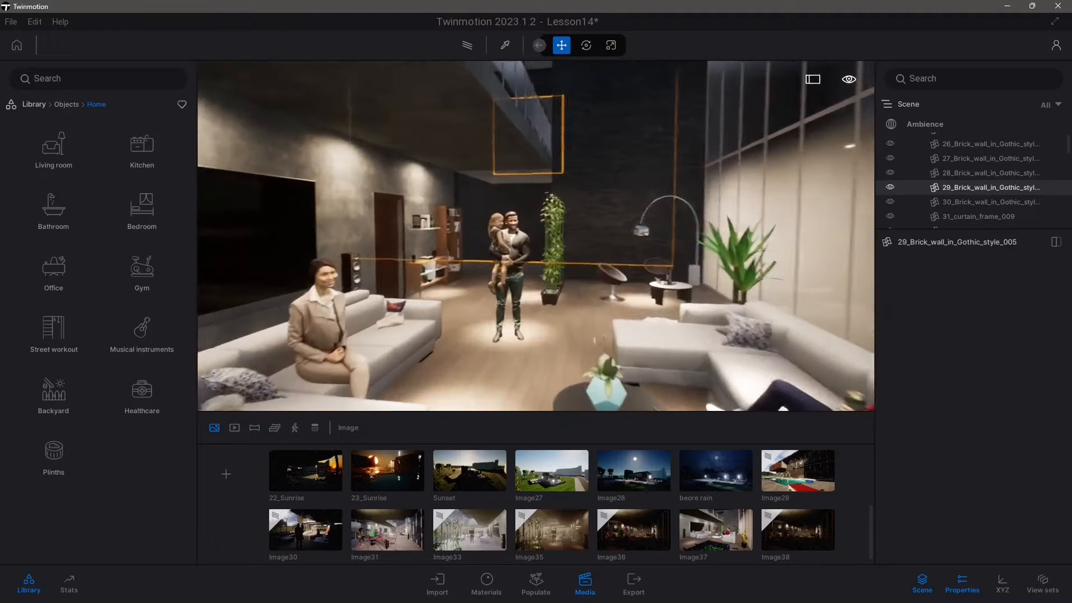
key(w)
right_drag(536, 303, 447, 301)
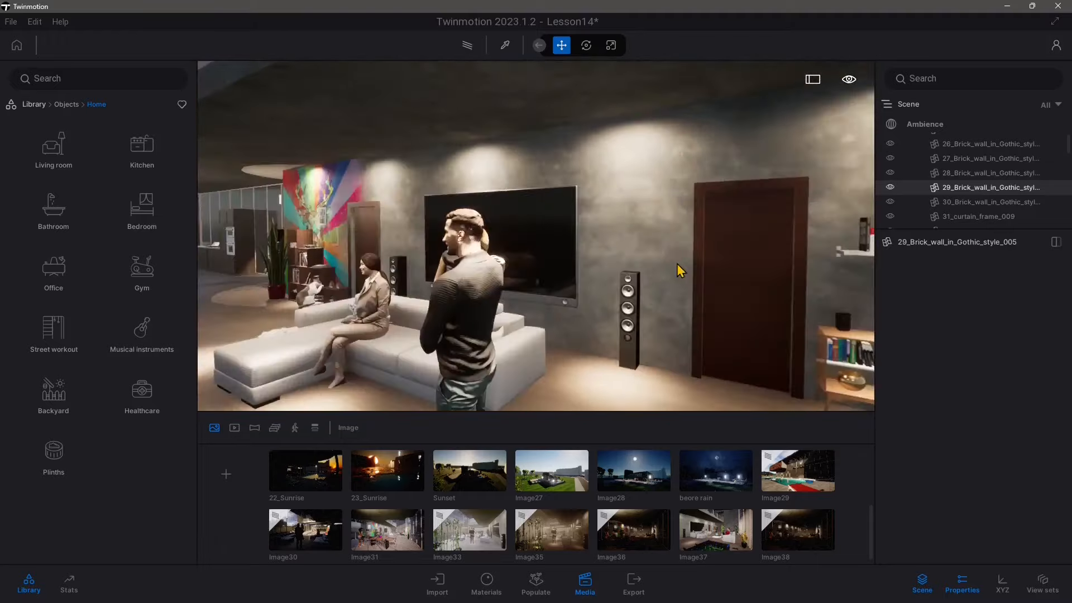
right_drag(677, 263, 298, 275)
key(w)
key(w)
key(w)
key(w)
key(s)
key(w)
key(s)
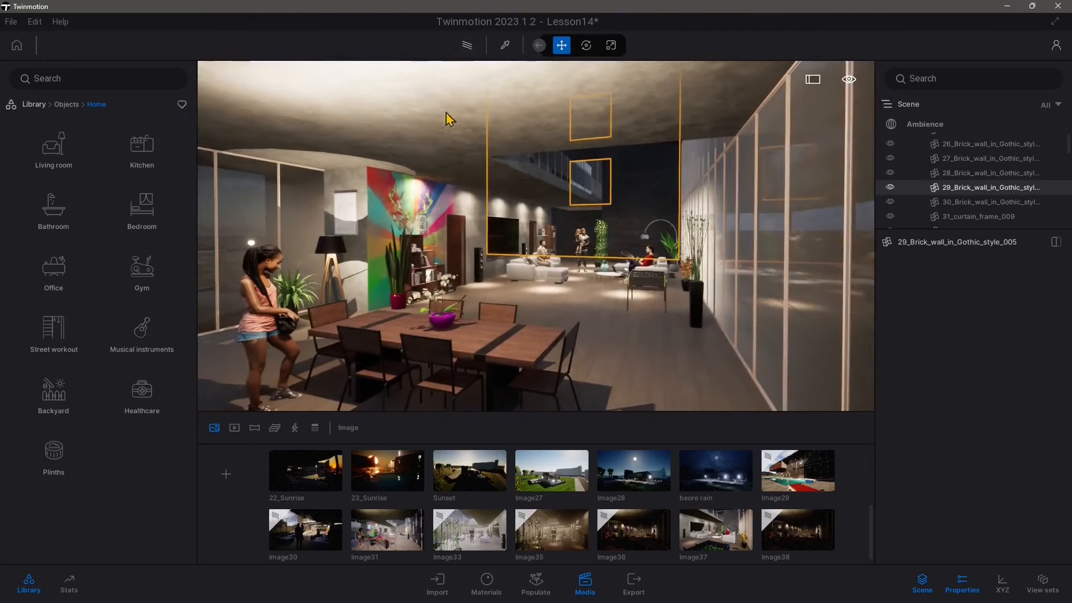
Preview the dining area with the Path Tracer, return to real time and inspect the brick wall, plaster wall and curtain glass elements.
click(467, 51)
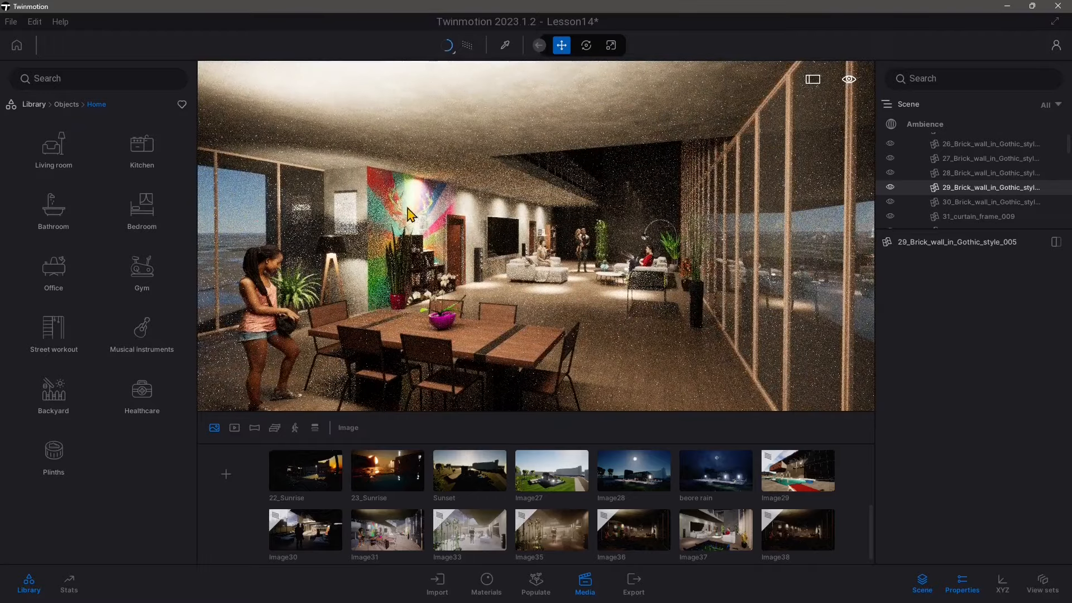
click(613, 191)
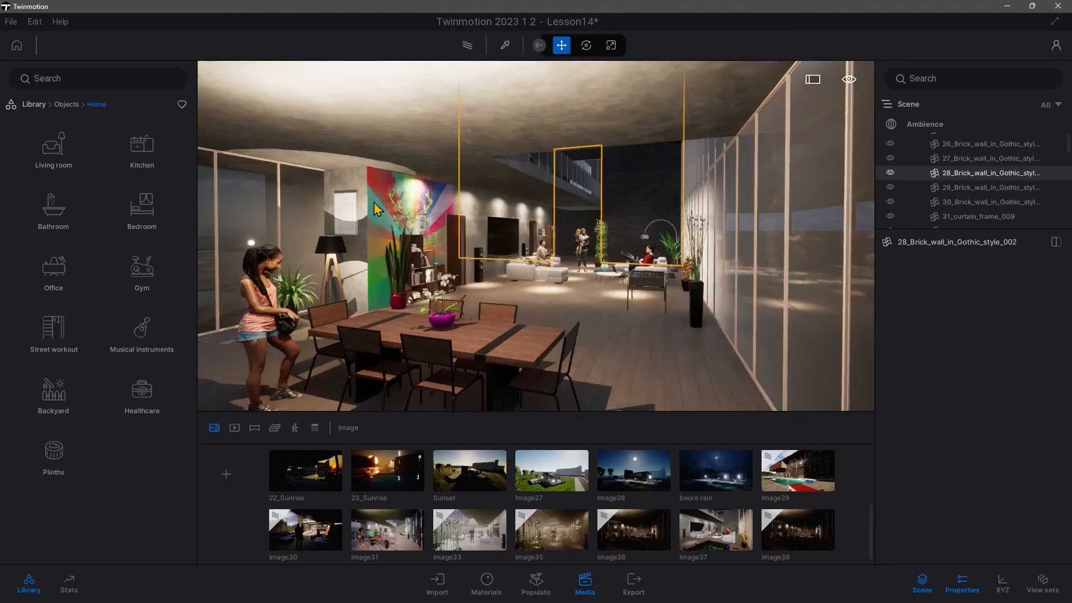
click(470, 207)
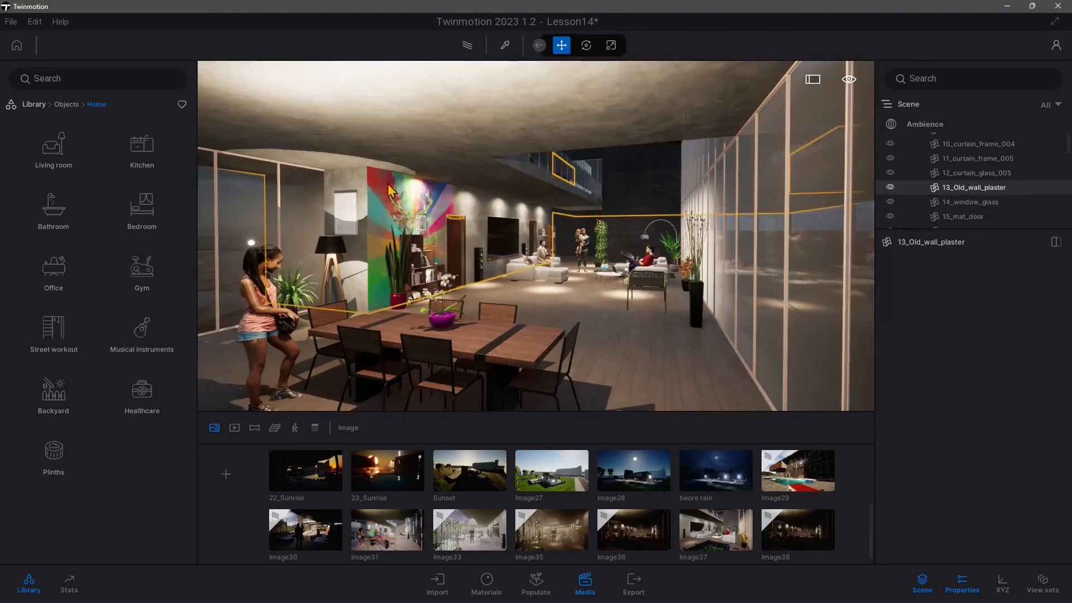
click(243, 223)
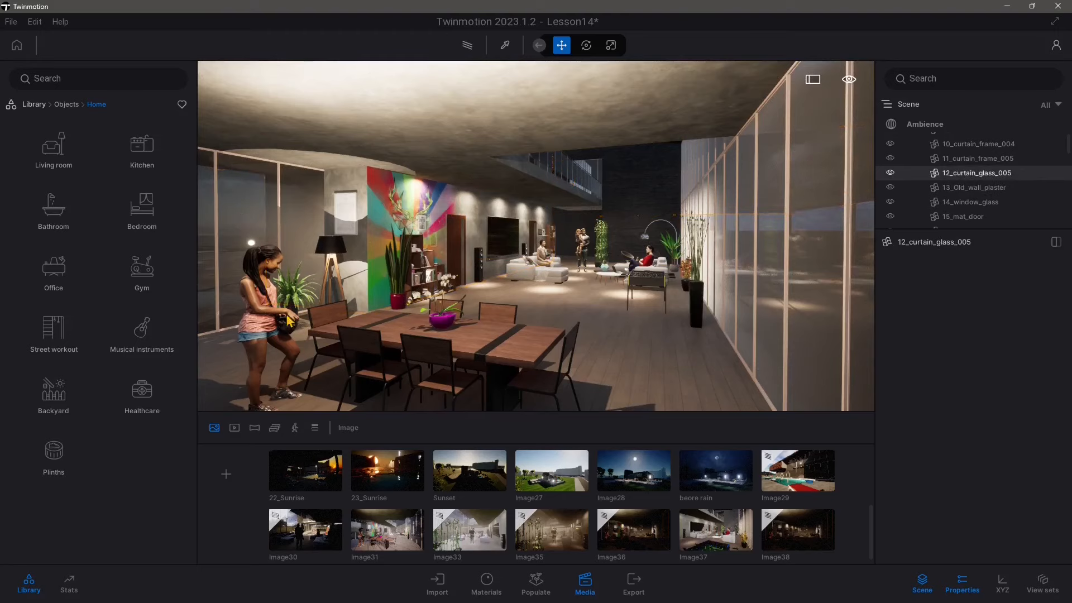
Approach the tripod floor lamp beside the graffiti wall and search the Home library for "lamp".
right_drag(522, 306, 471, 311)
key(w)
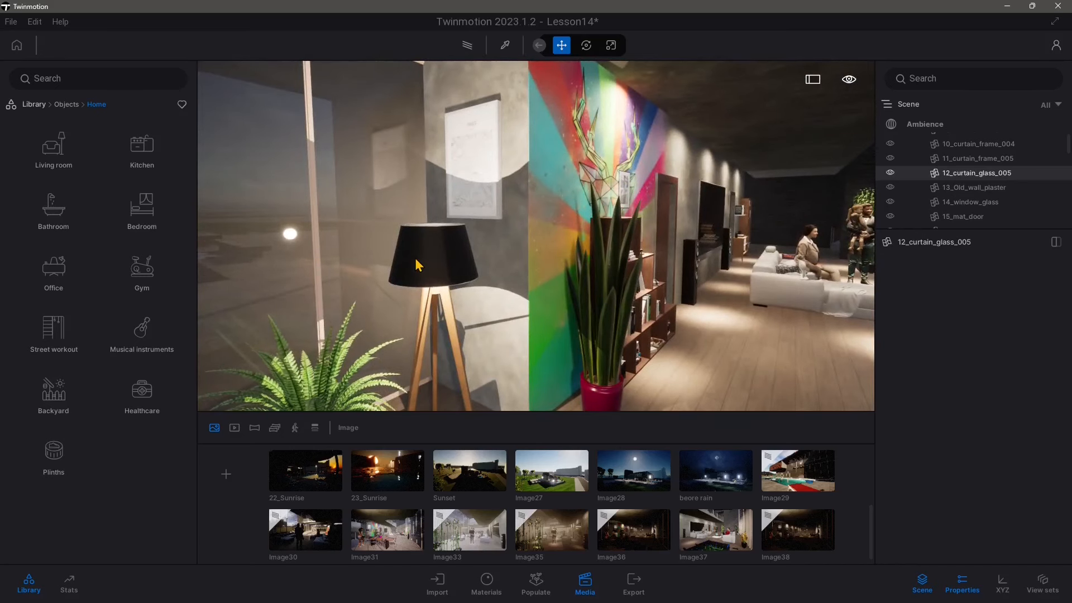
click(58, 79)
text(lamp)
key(Return)
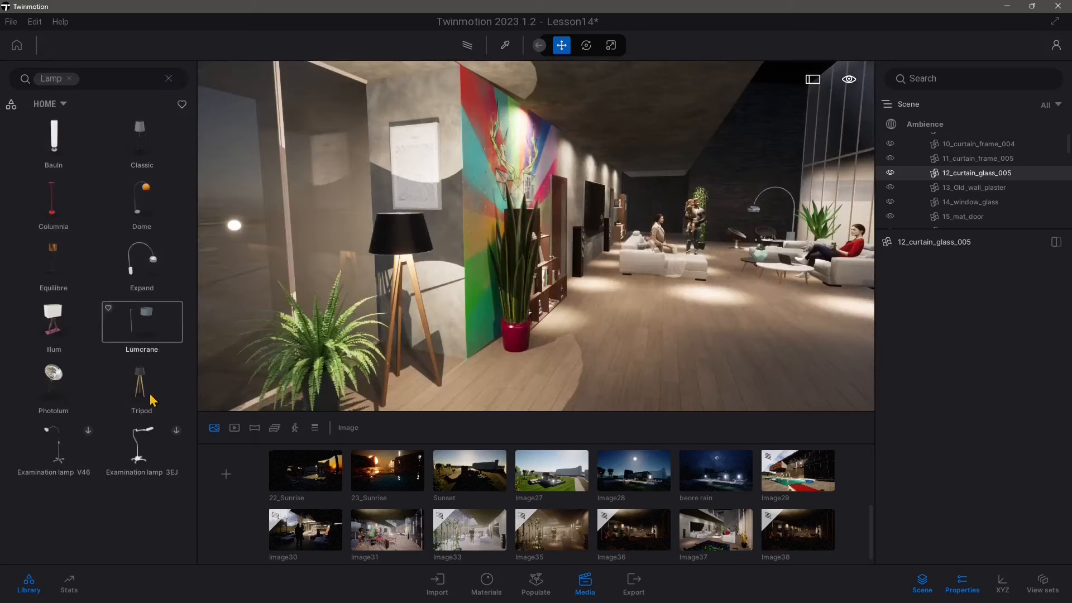
Select the tripod floor lamp and move it away from the concrete wall onto the open floor.
click(409, 239)
drag(429, 397, 555, 410)
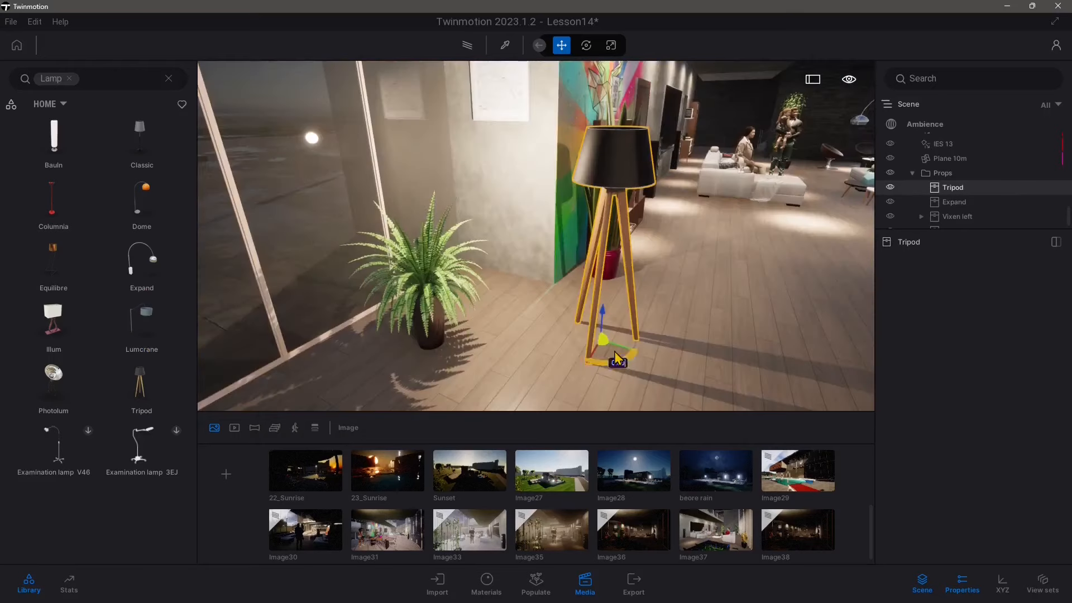
drag(605, 361, 678, 326)
right_drag(678, 326, 695, 290)
Look for the tripod lamp's separate light source on the wall and glass and through the scene list.
click(472, 206)
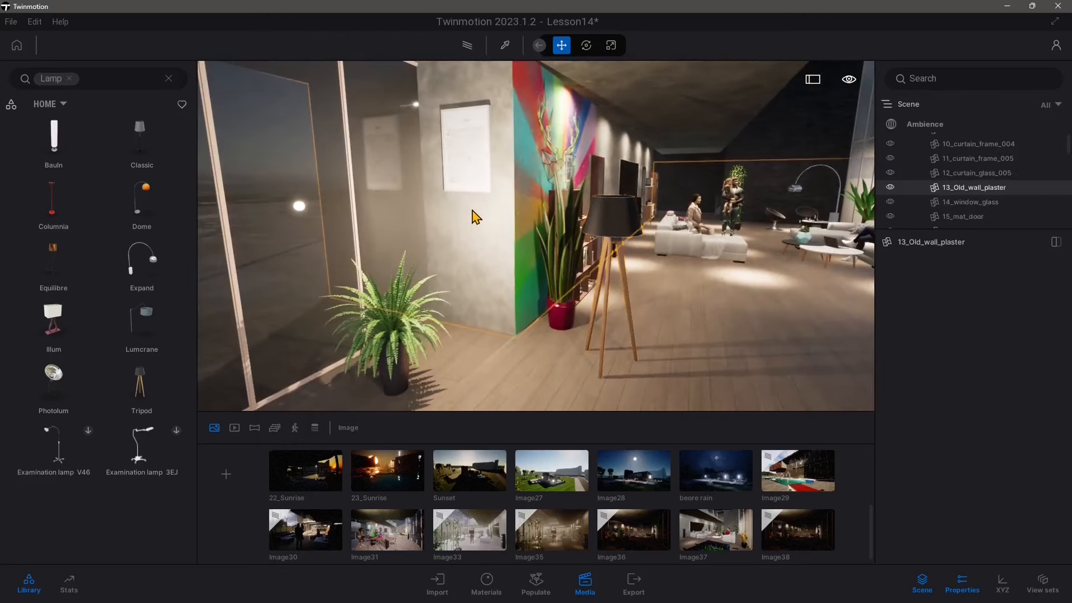
click(302, 212)
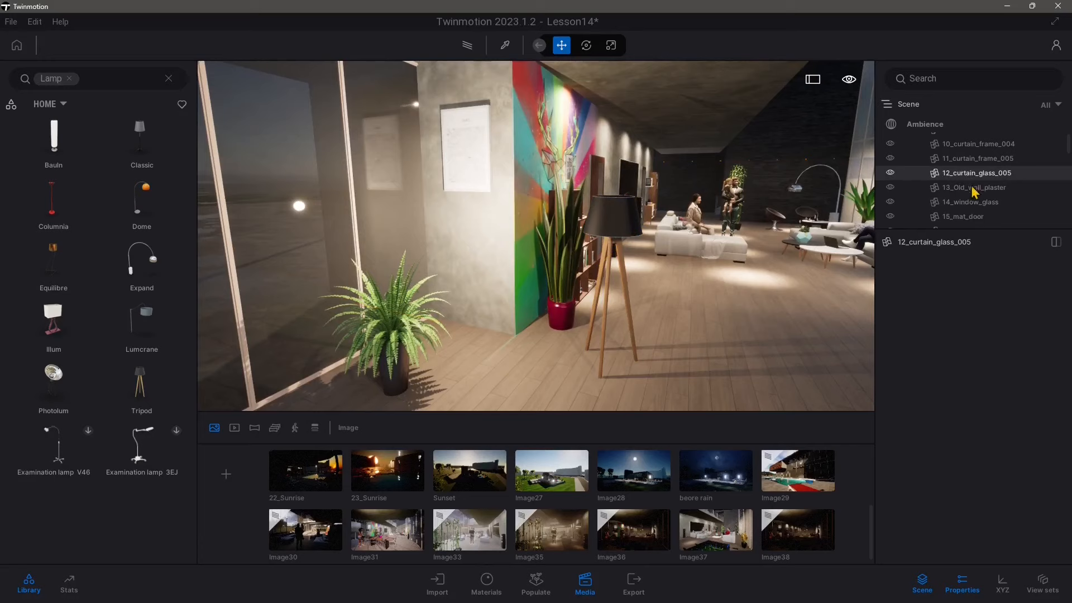
scroll(972, 211, down, 2)
drag(1069, 148, 1070, 220)
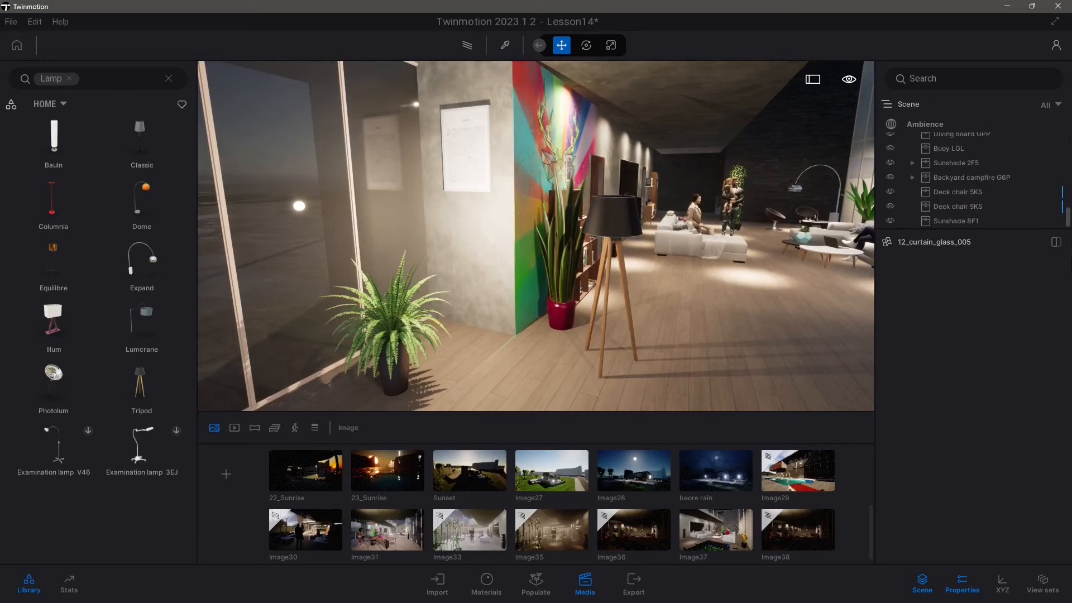
scroll(960, 167, up, 1)
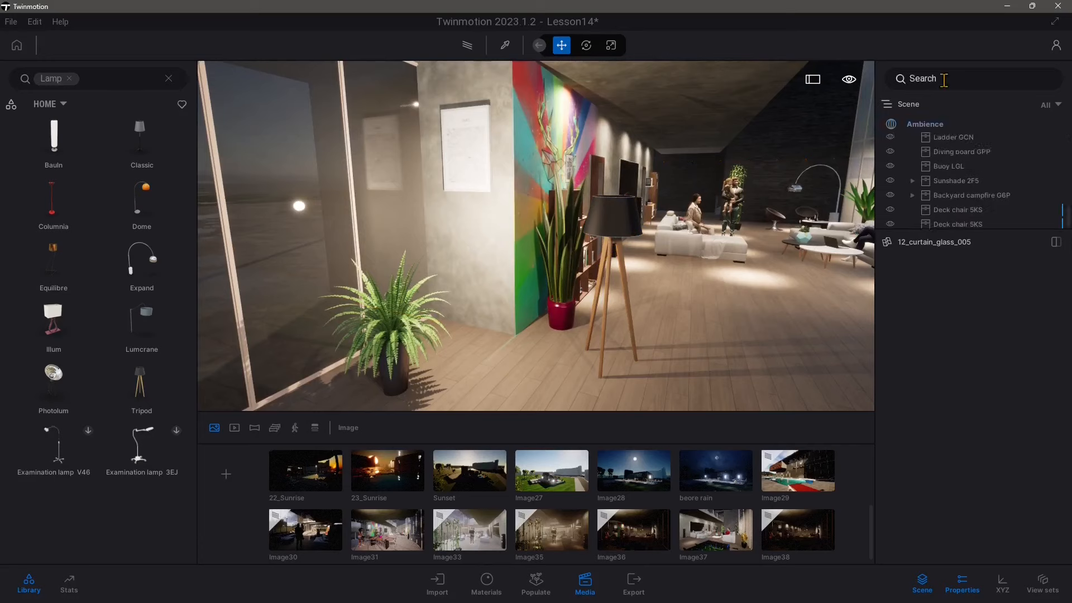
Search the scene graph for "light" and browse down to the omnidirectional light.
click(943, 80)
text(oni)
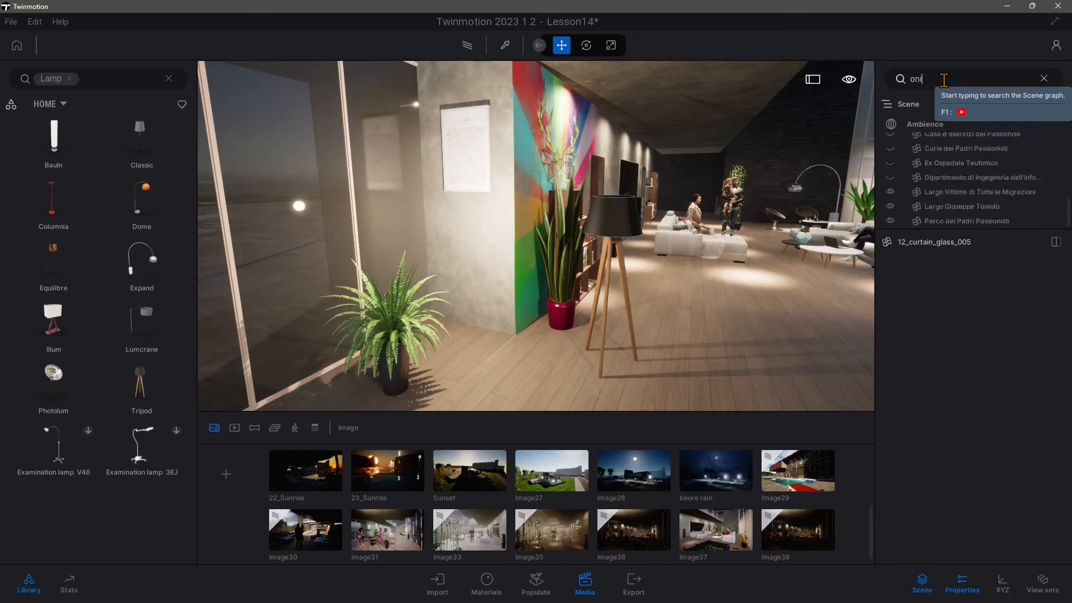
key(BackSpace)
text(mi)
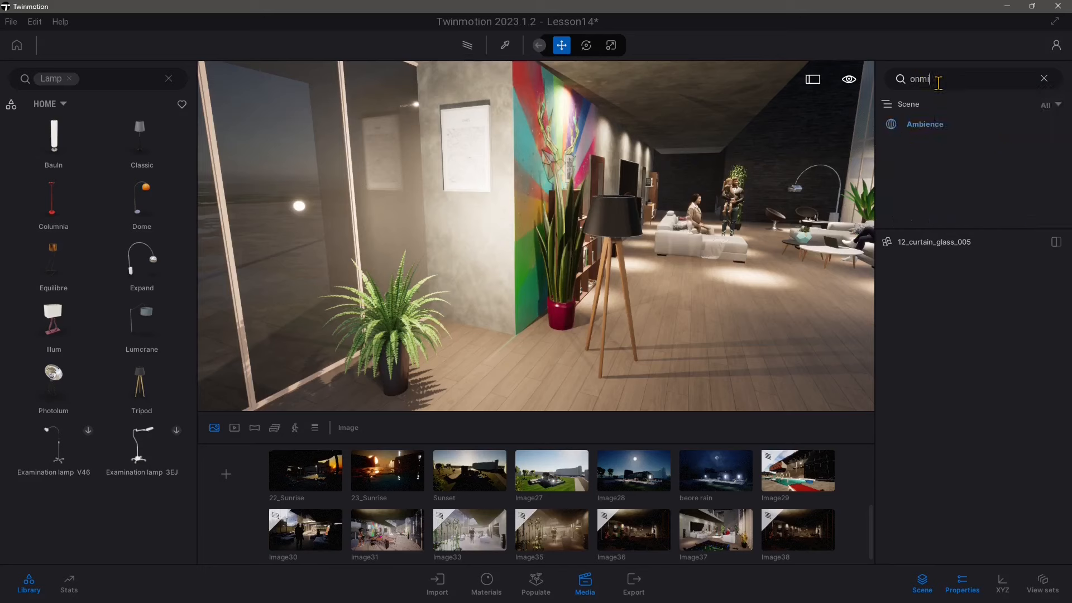
drag(939, 83, 887, 85)
text(light)
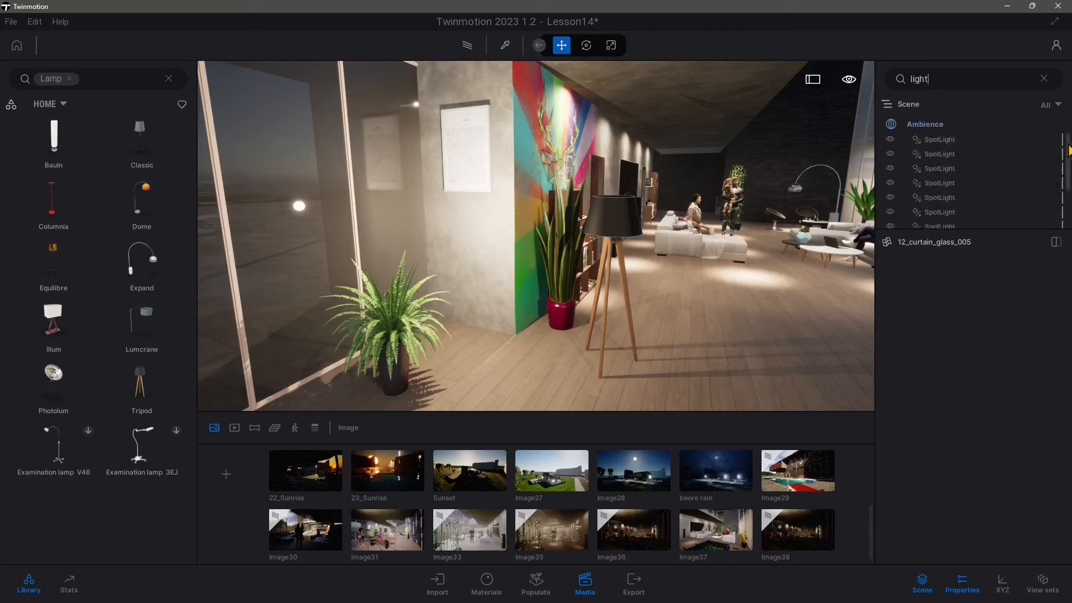
drag(1068, 149, 1070, 201)
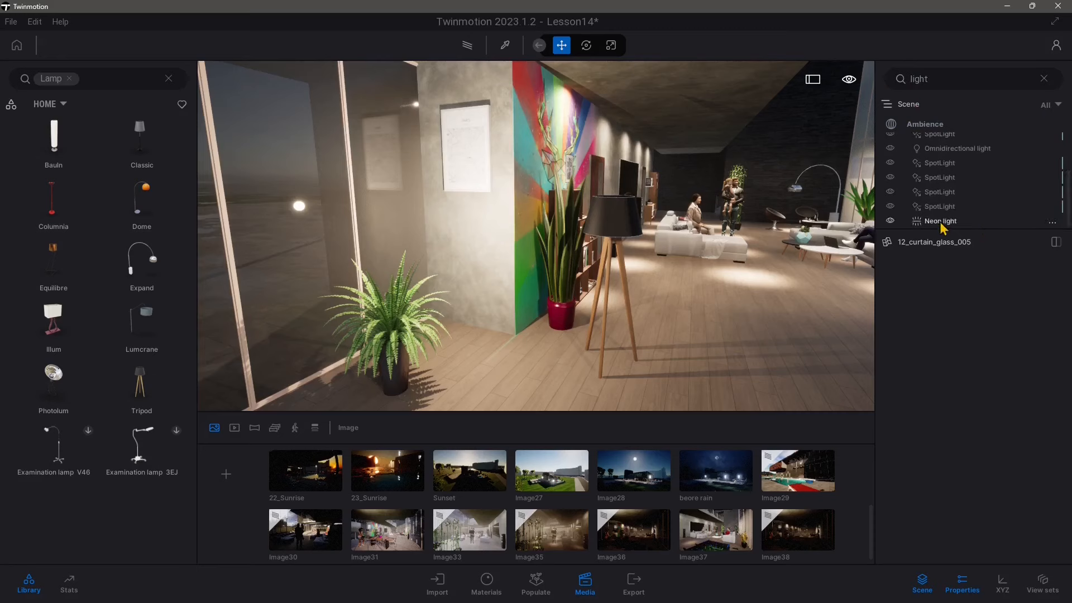
Rename the omnidirectional light in the scene graph as Lamp Tripod Light.
click(952, 150)
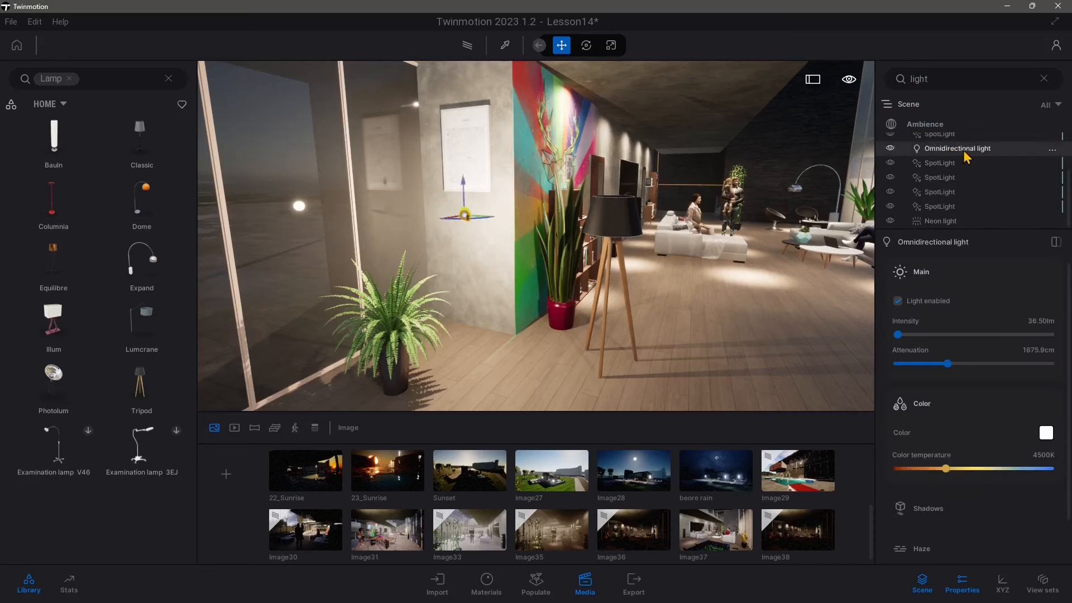
right_click(966, 158)
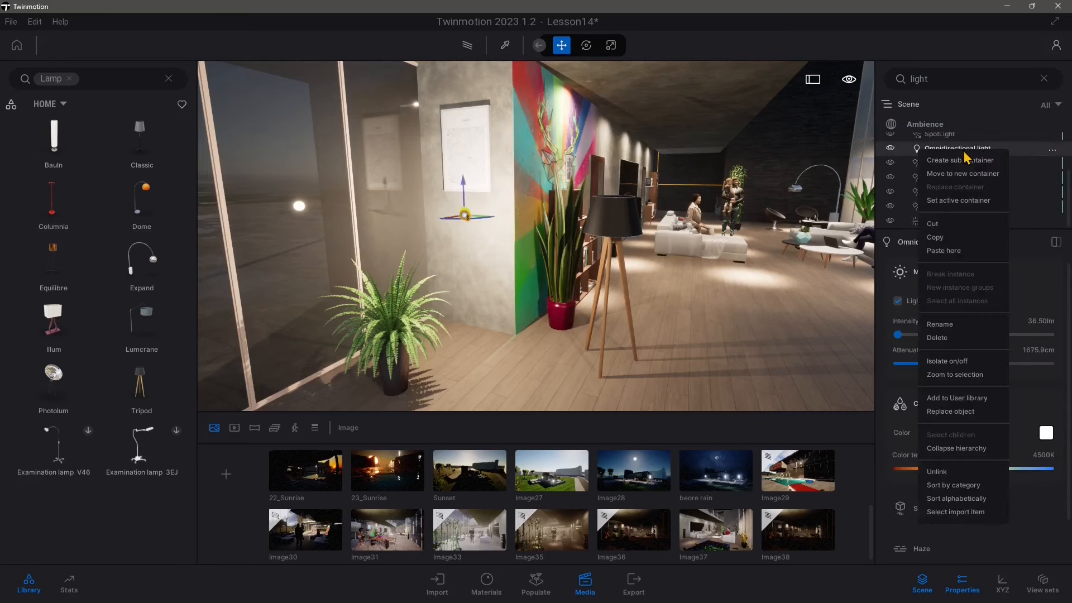
click(952, 329)
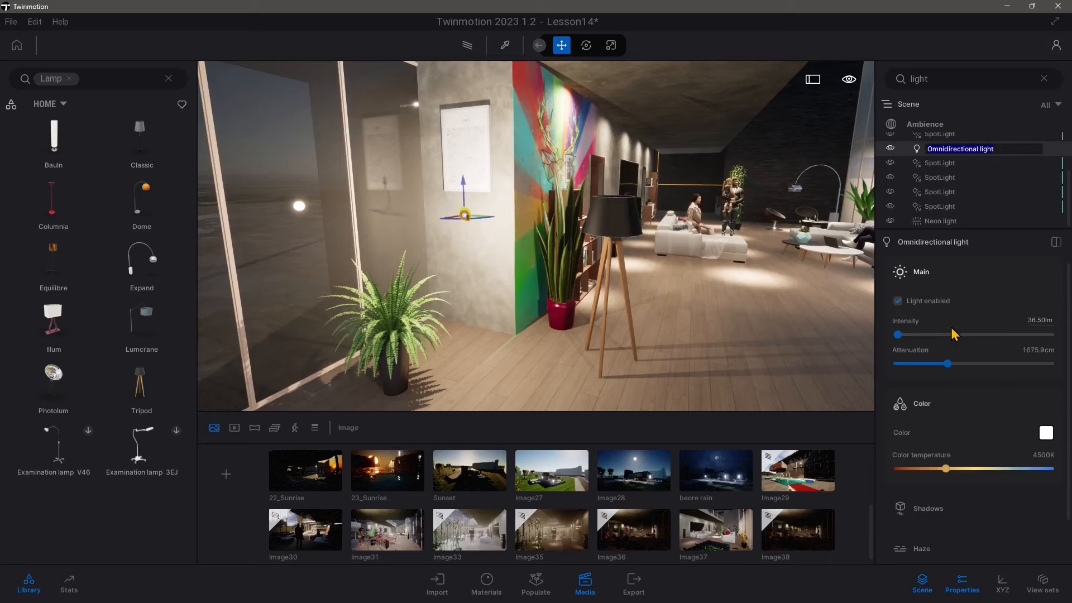
text(Lamp Tripod Light)
key(Return)
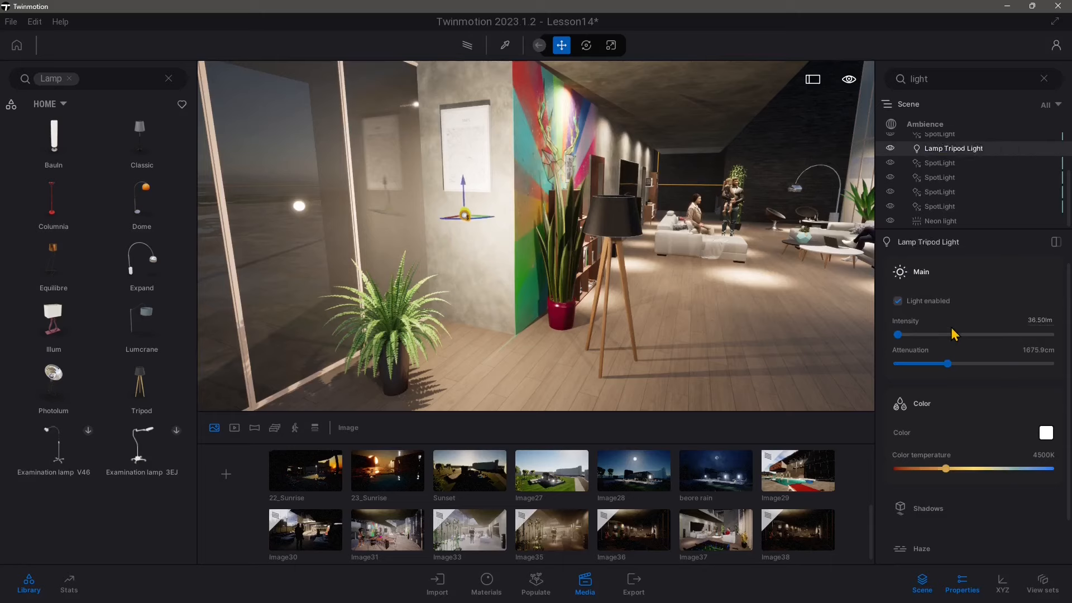
Move Lamp Tripod Light from the concrete wall into the tripod lamp's shade, positioning it at the bulb.
click(611, 226)
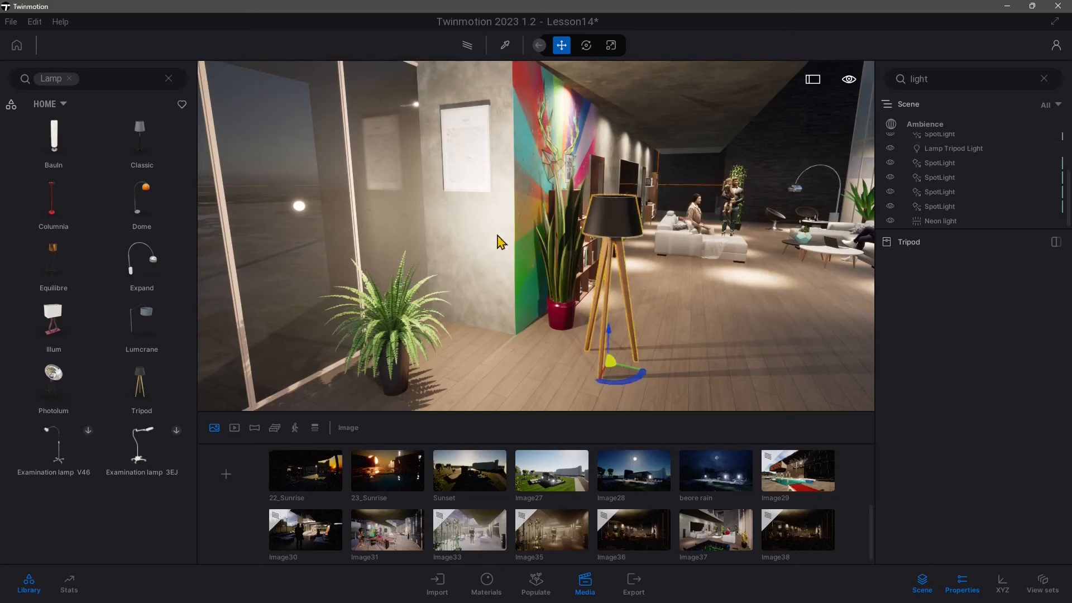
click(457, 218)
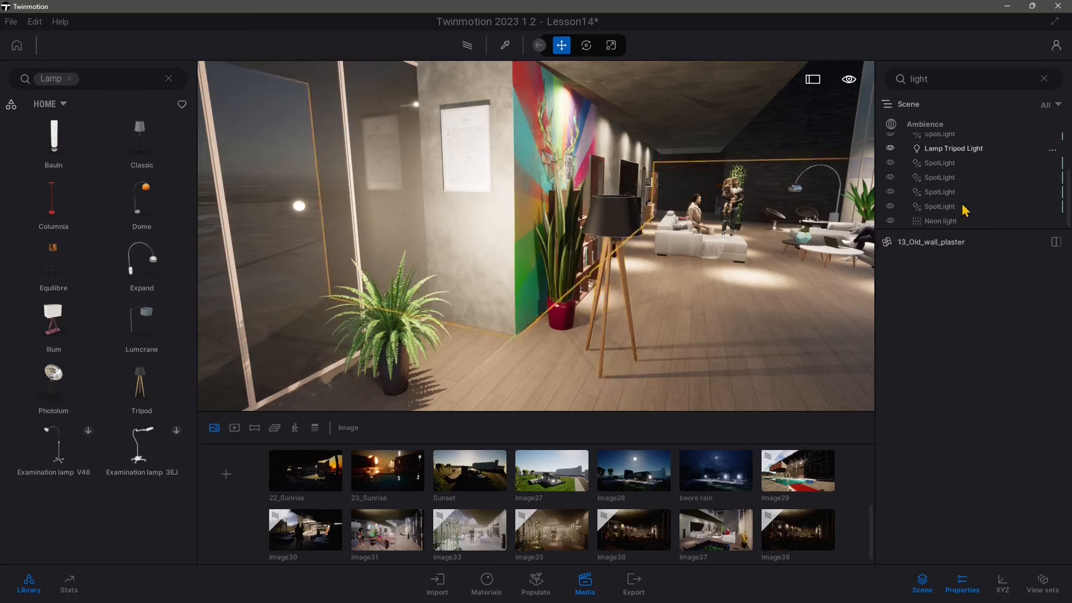
click(952, 148)
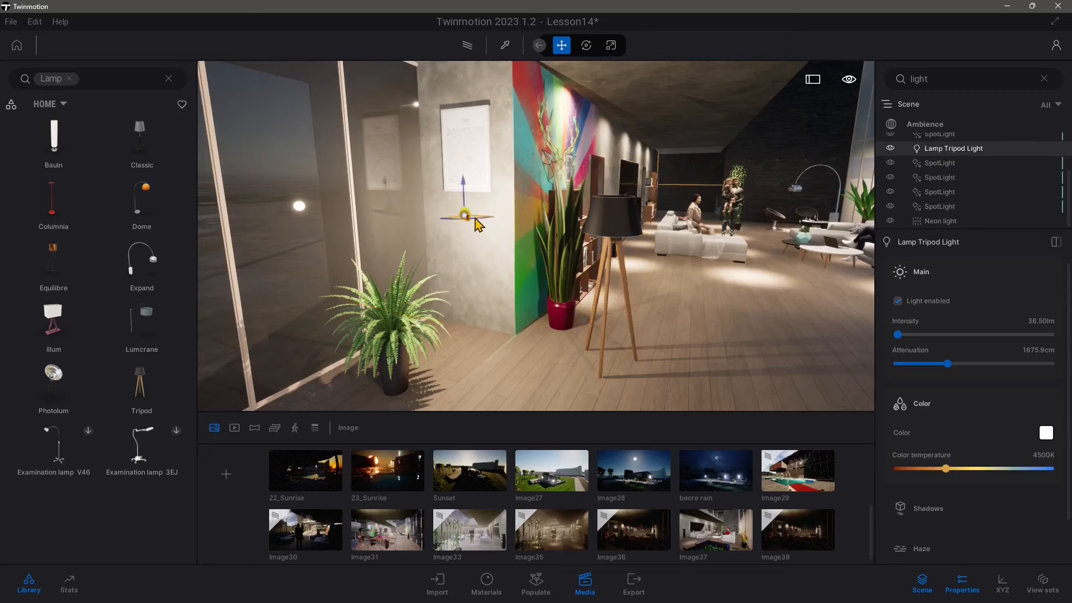
drag(477, 225, 633, 222)
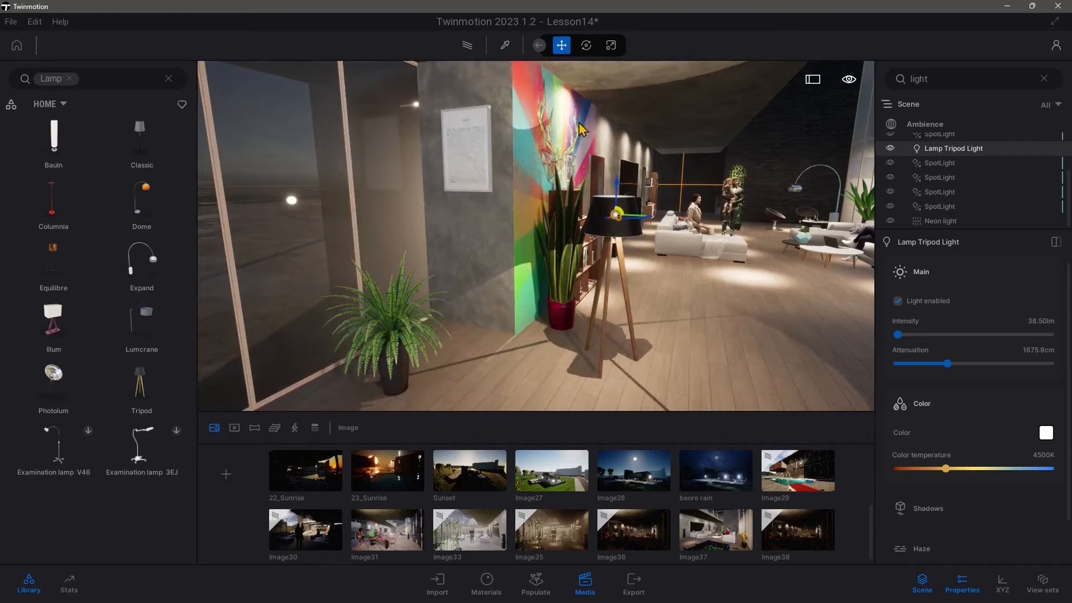
mouse_move(653, 253)
right_down()
mouse_move(633, 176)
mouse_move(639, 212)
mouse_move(664, 226)
mouse_move(642, 220)
mouse_move(642, 265)
right_up()
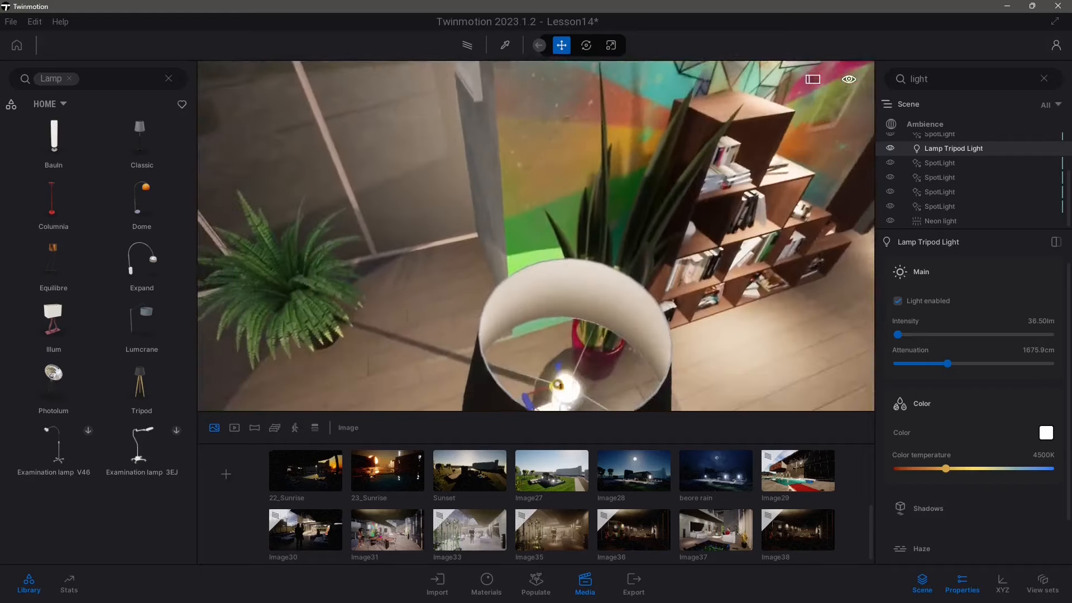
key(s)
drag(543, 348, 566, 311)
Go outside to the swimming pool and select the nearest Hummingbirg lamp post.
scroll(558, 250, down, 5)
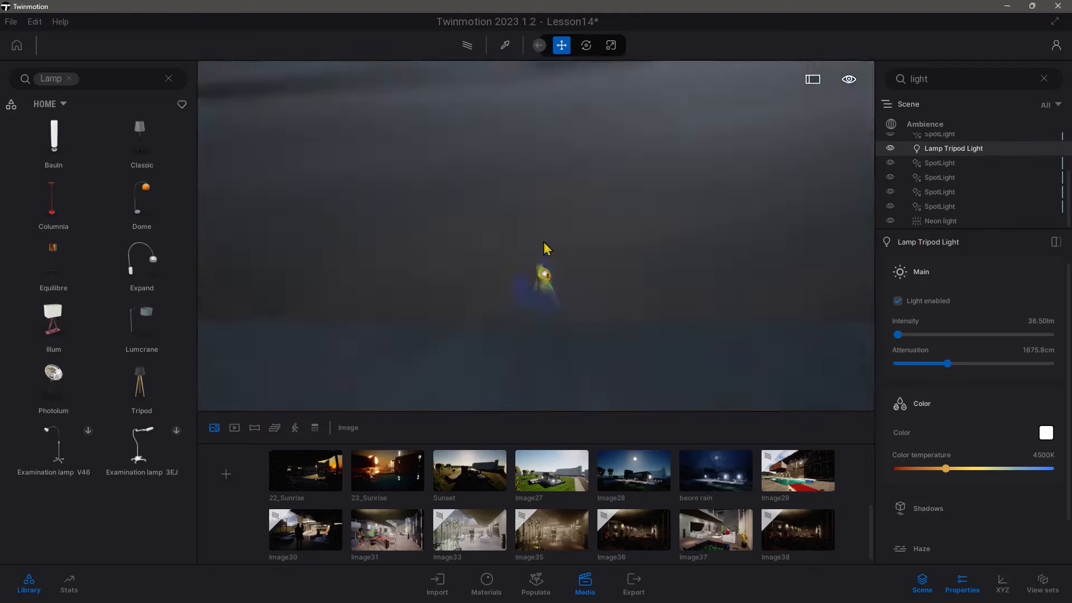
right_drag(545, 246, 704, 217)
right_drag(513, 211, 489, 210)
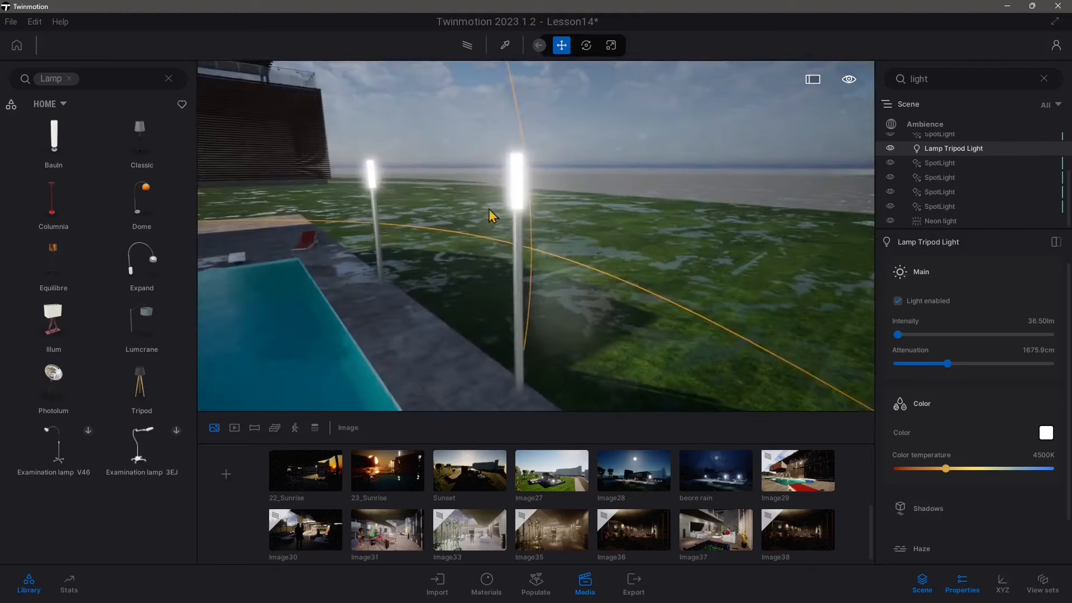
click(515, 147)
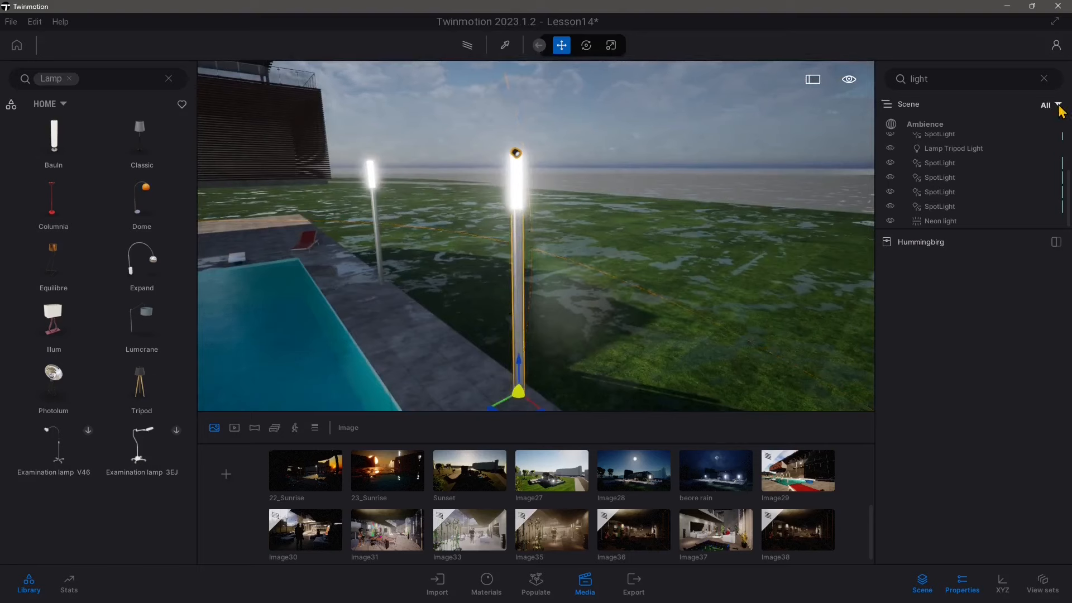
Clear the scene search, expand the selected Hummingbirg lamp post and select its nested SpotLight to examine the hierarchy.
scroll(1009, 180, up, 3)
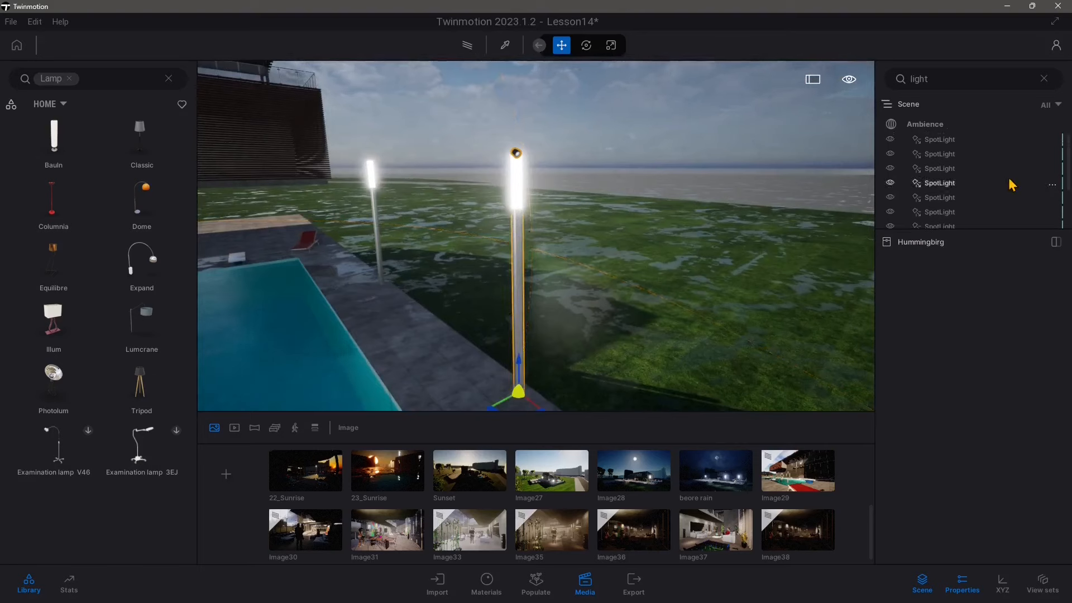
click(1050, 106)
click(1050, 106)
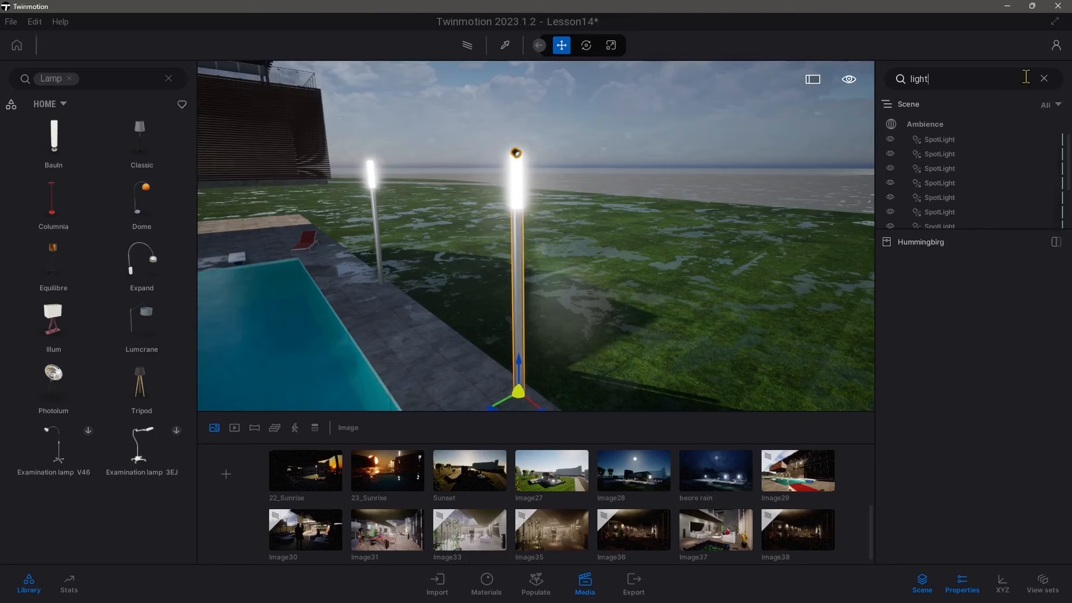
click(1043, 78)
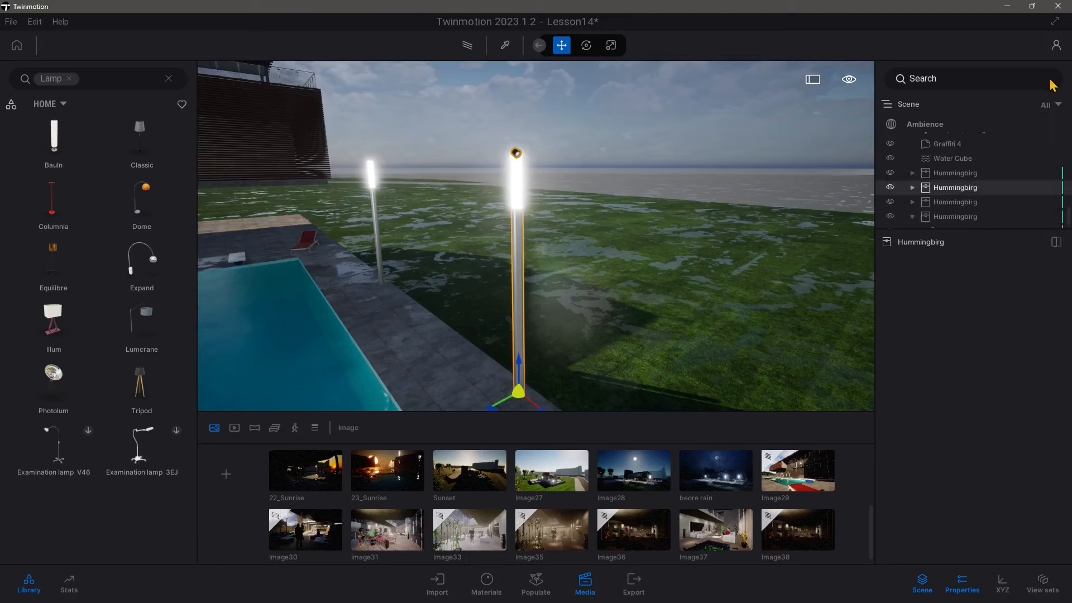
click(913, 188)
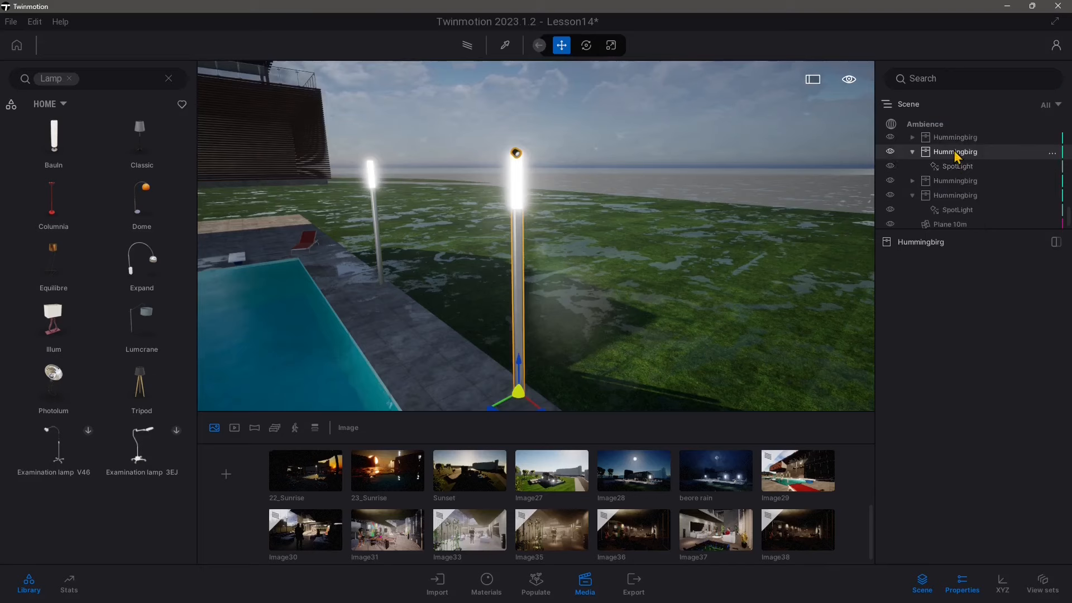
click(951, 169)
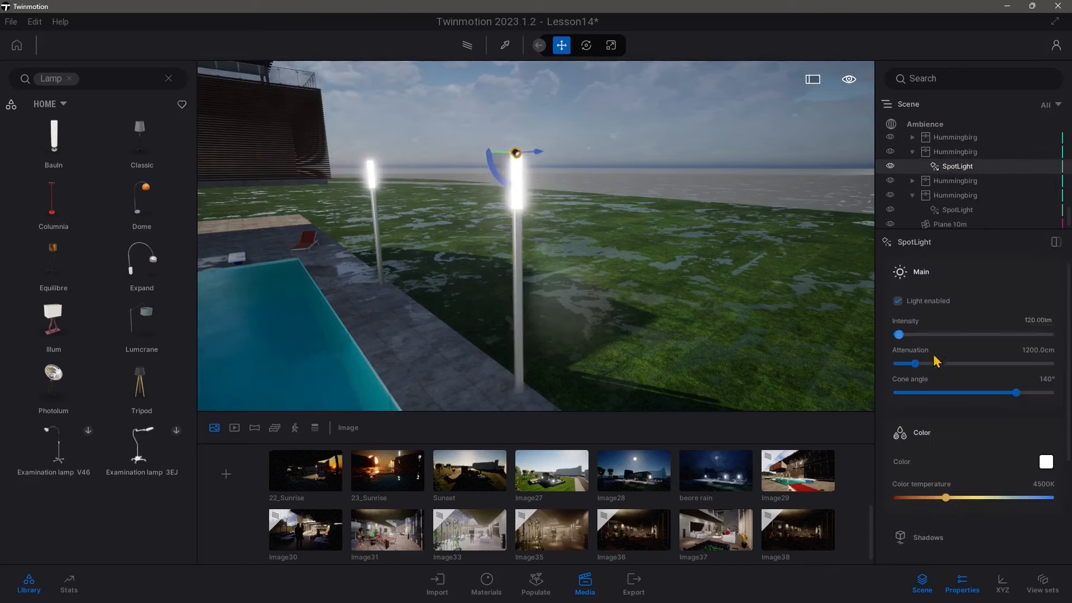
Return to the tripod lamp, select it together with Lamp Tripod Light, and clear the scene search to locate Tripod under Props.
scroll(929, 355, down, 2)
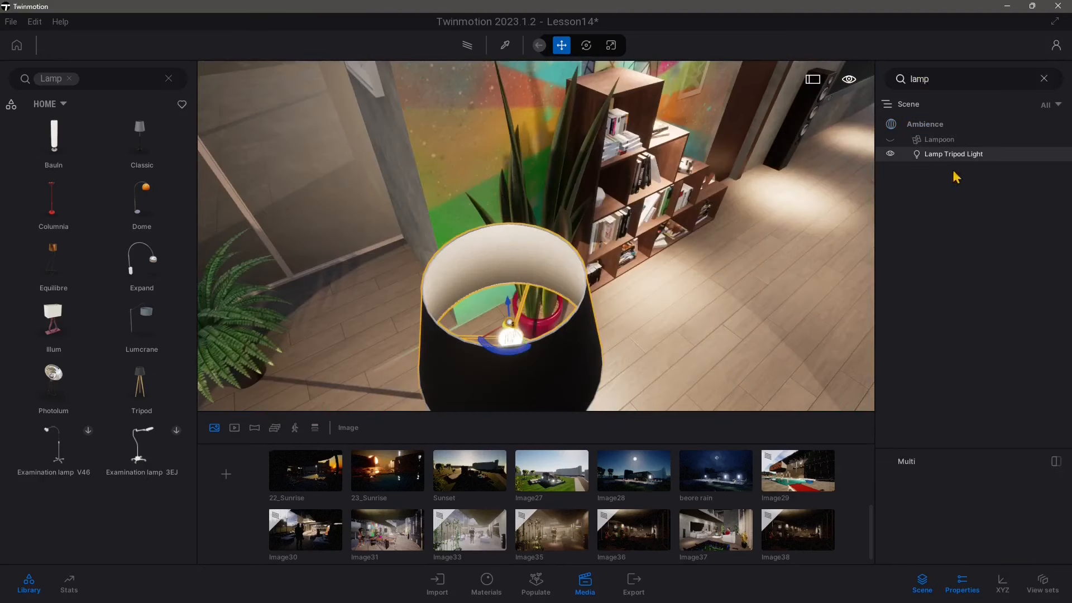
click(1043, 79)
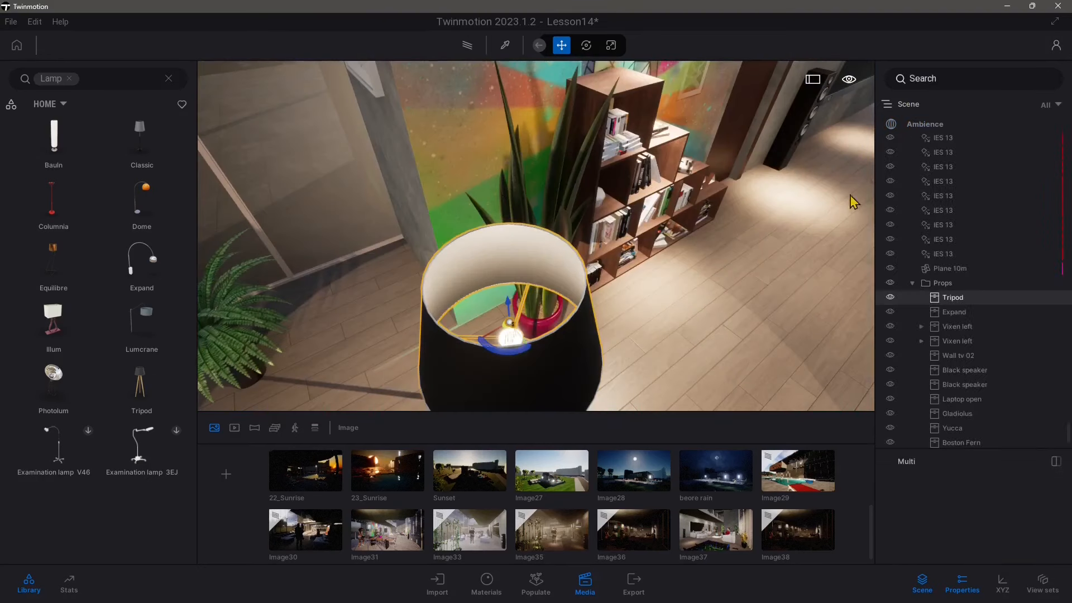
right_drag(851, 196, 805, 309)
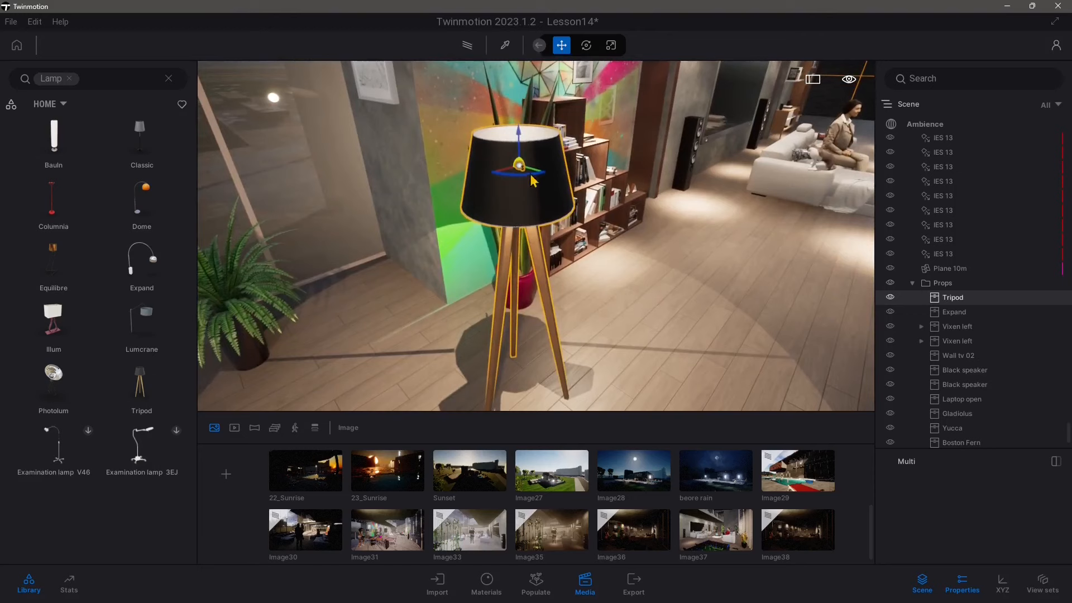
Move Tripod and Lamp Tripod Light into a new container named Floor Lamp System under Props, then collapse and select it.
right_click(950, 300)
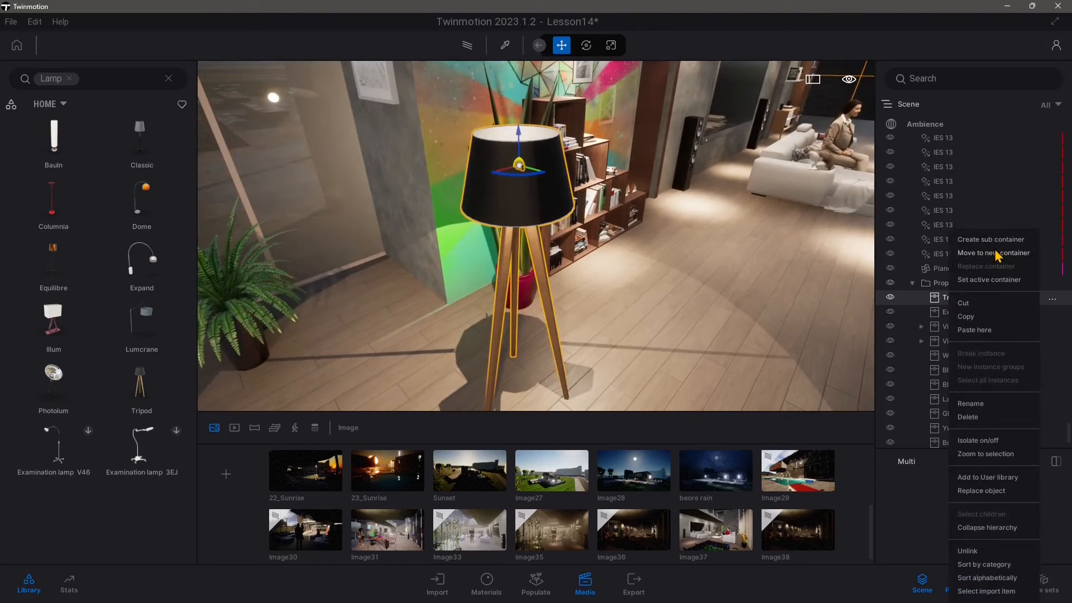
mouse_move(974, 257)
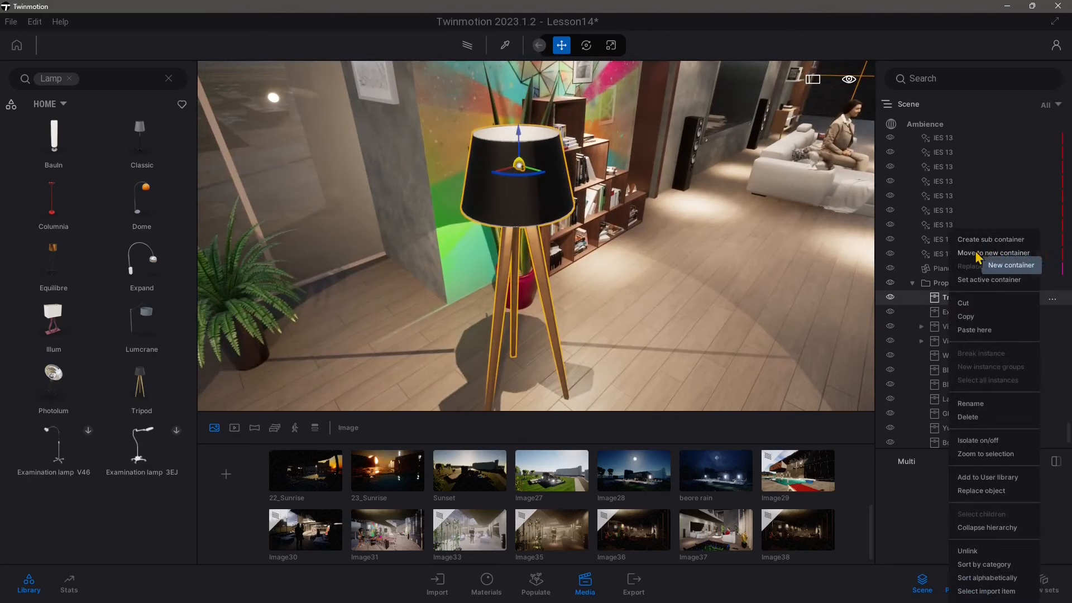
click(1008, 265)
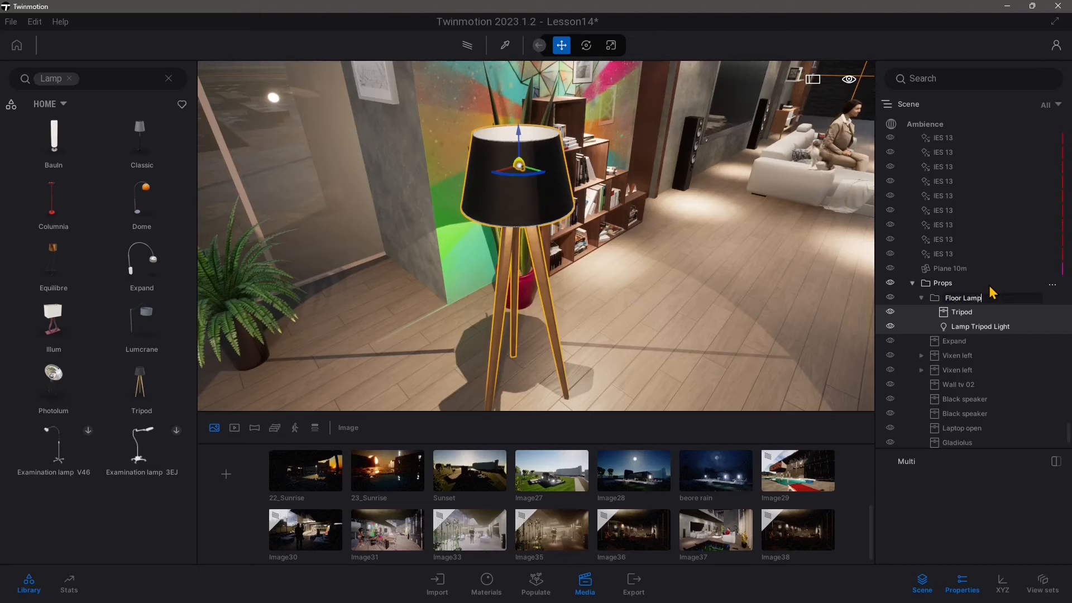
text(Floor Lamp System)
key(Return)
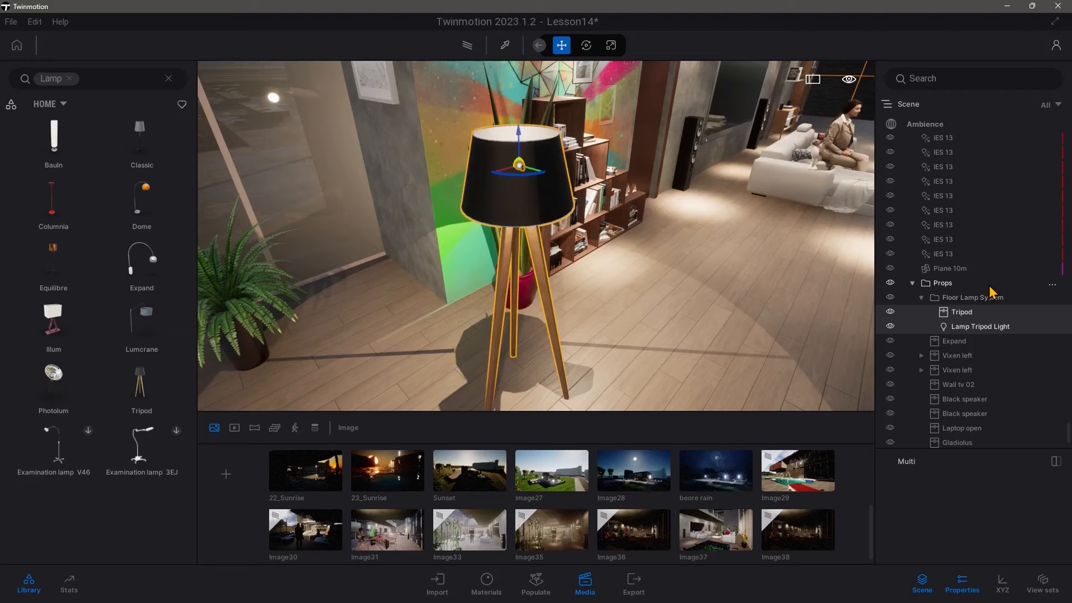
click(921, 297)
click(977, 301)
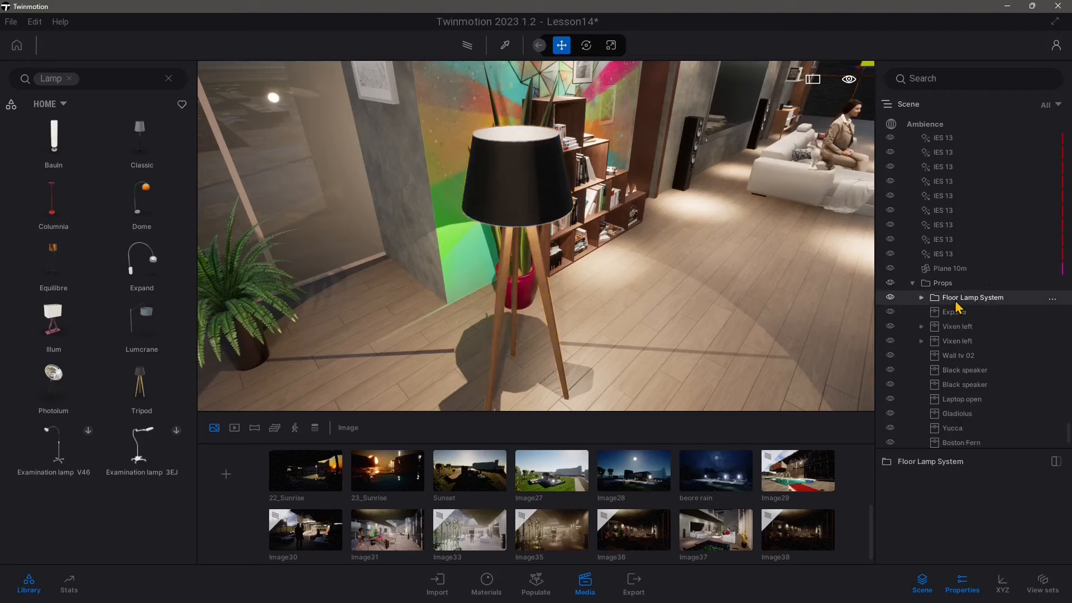
Try to move the Floor Lamp System container by its off-centre pivot, and undo the move.
scroll(590, 263, down, 5)
shift+middle_drag(593, 269, 636, 270)
click(921, 298)
click(921, 298)
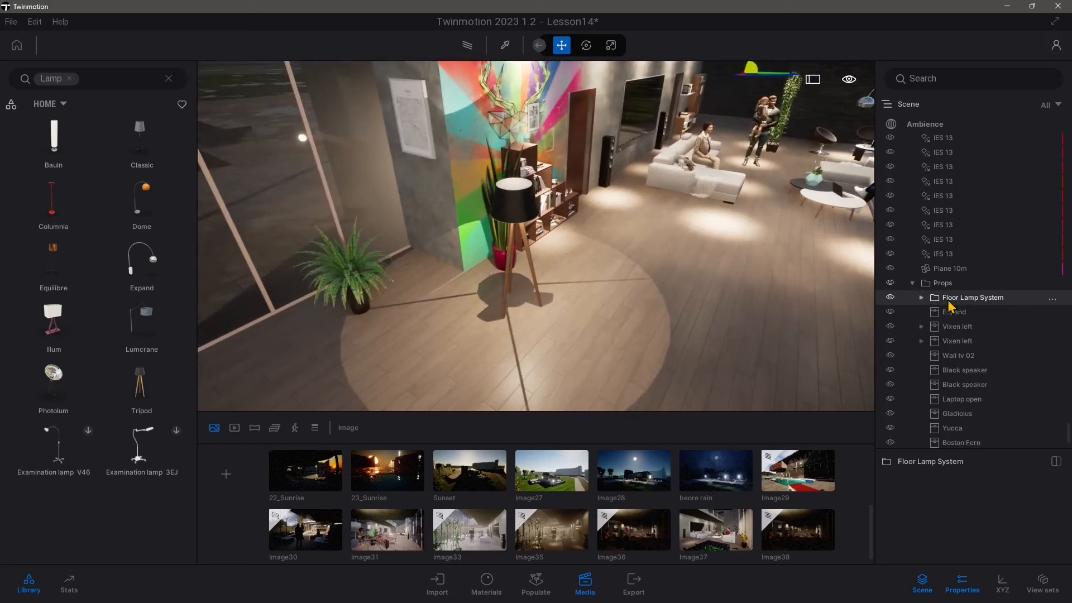
right_drag(673, 268, 701, 242)
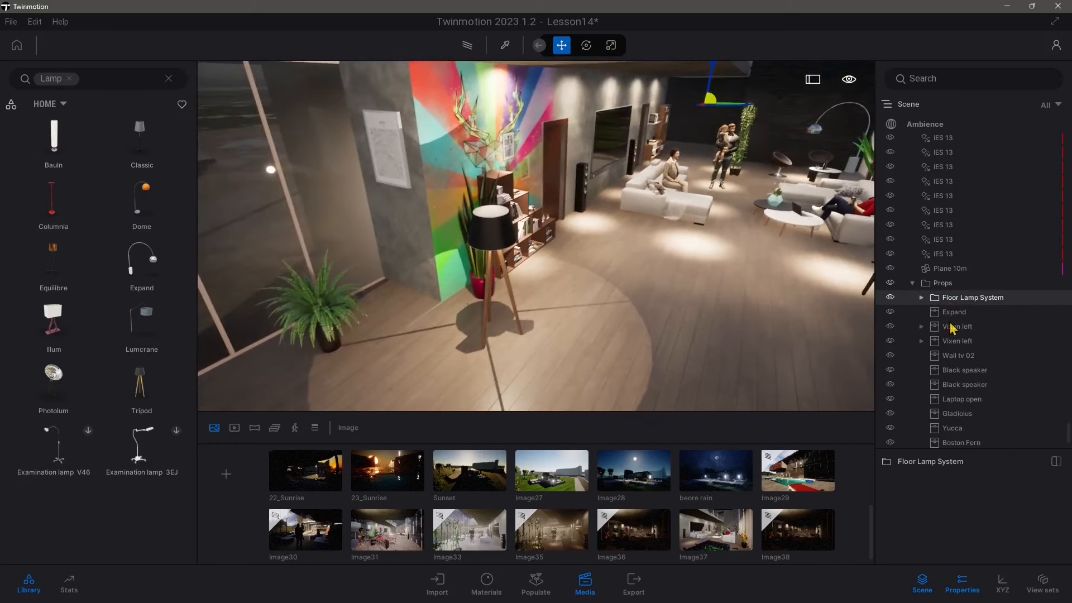
click(921, 297)
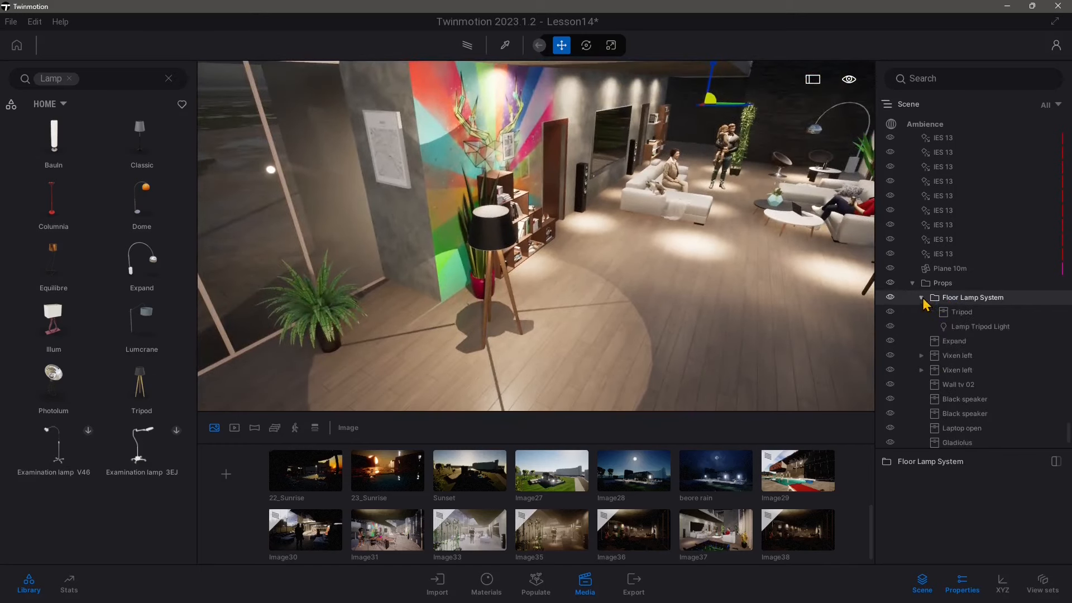
drag(729, 104, 785, 132)
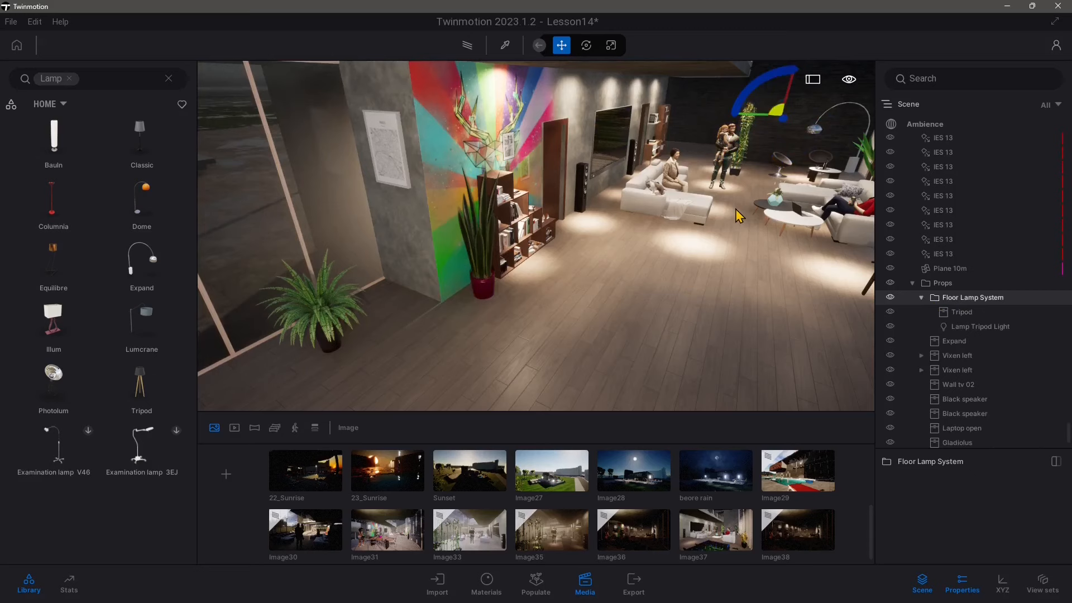
key(ctrl+z)
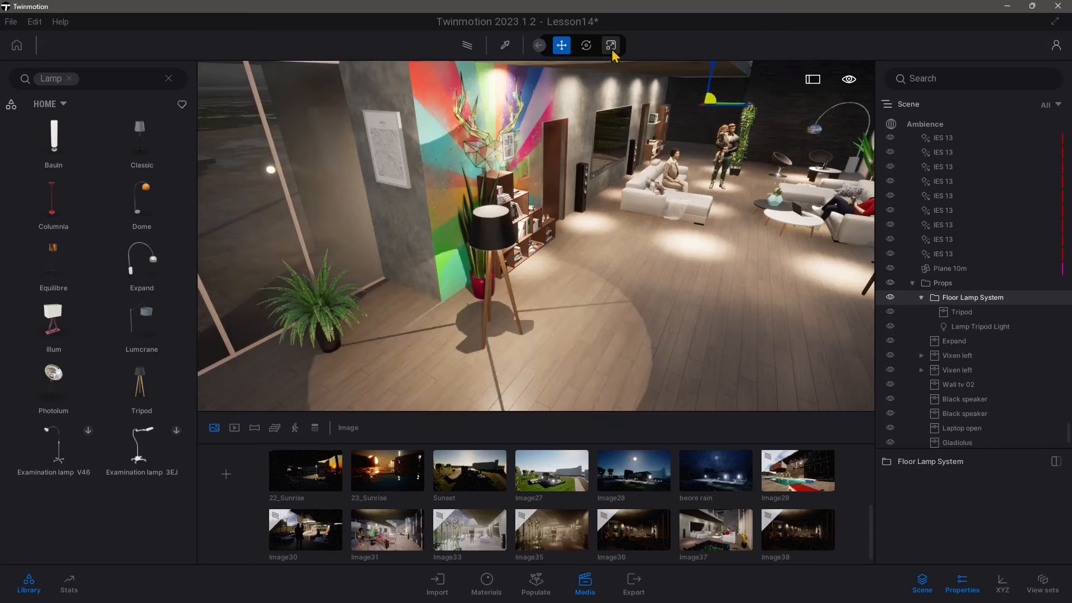
Center the pivot of Floor Lamp System and move the lamp beside the fern near the concrete wall.
click(537, 46)
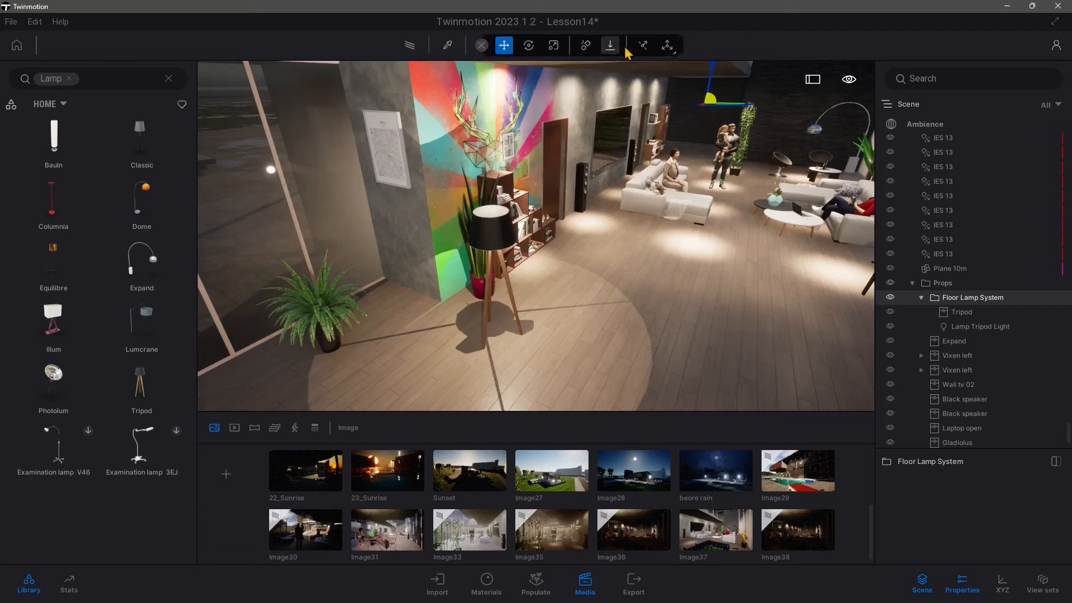
click(667, 46)
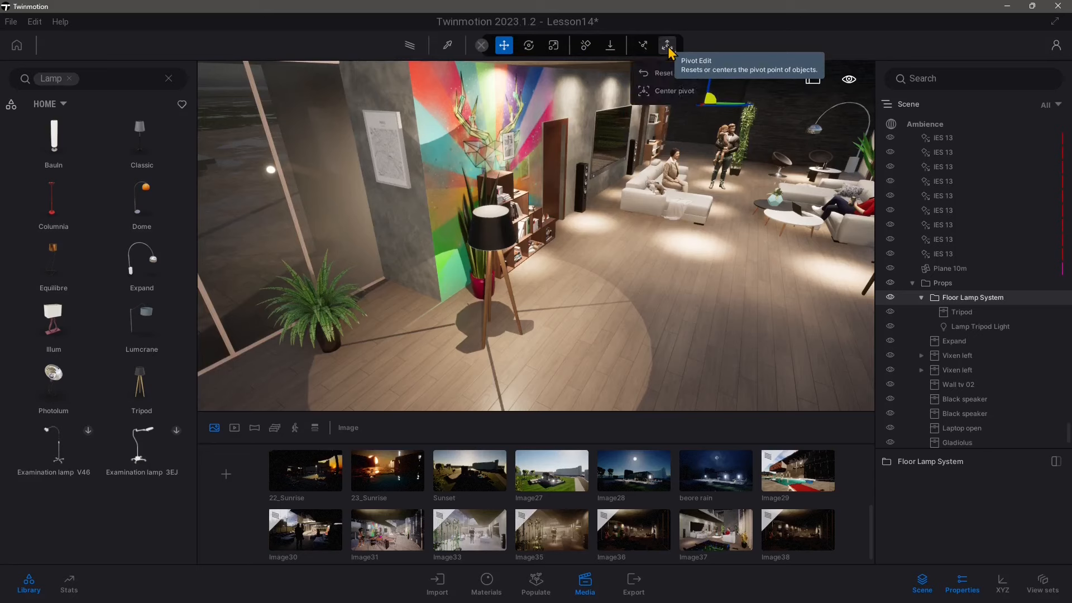
click(676, 94)
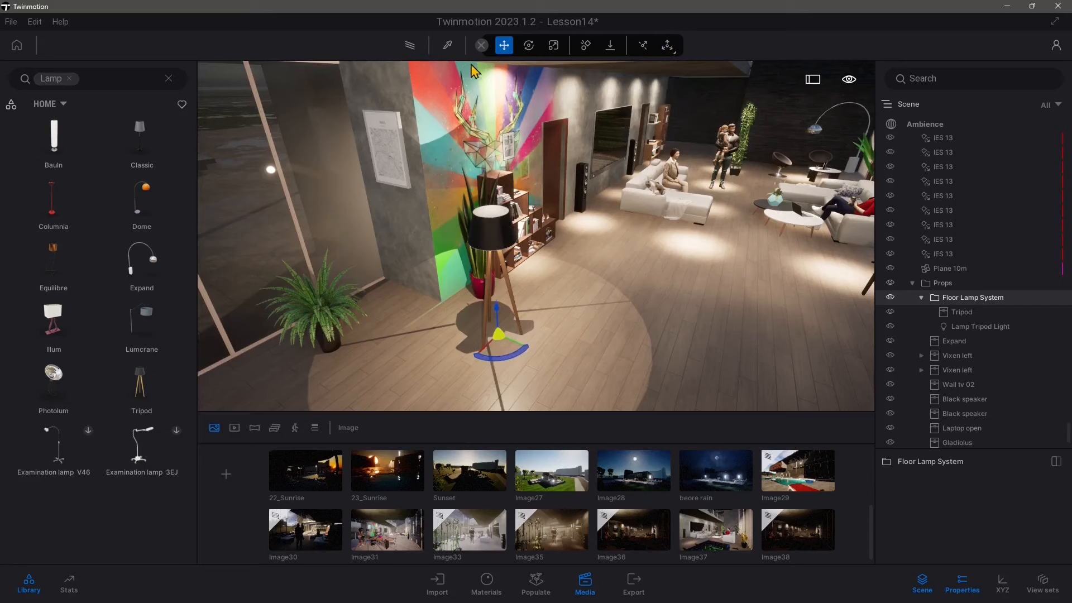
drag(513, 353, 397, 334)
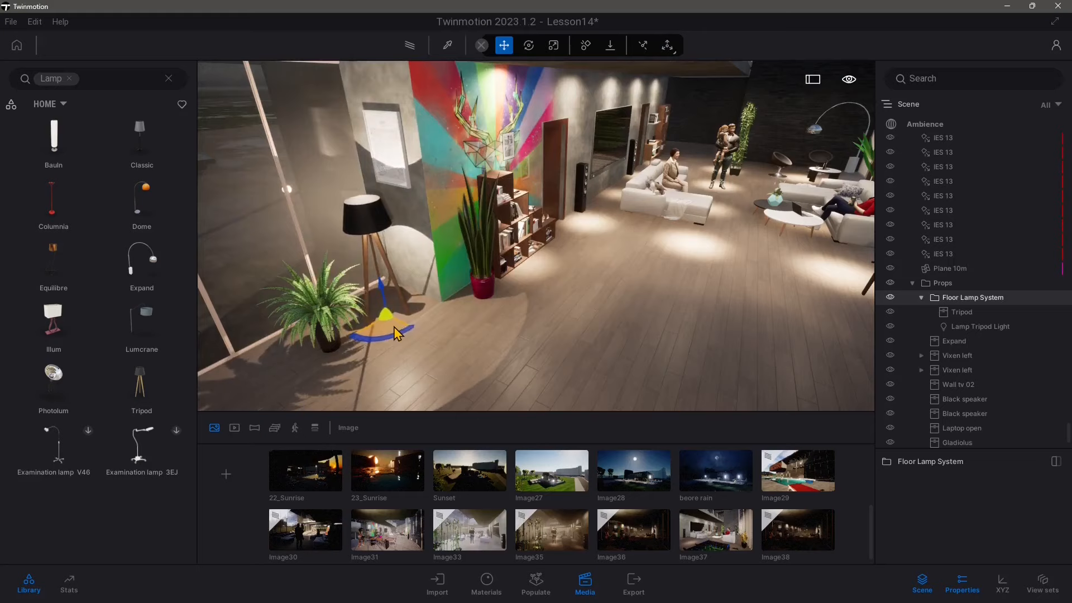
click(546, 332)
right_drag(545, 332, 575, 293)
key(w)
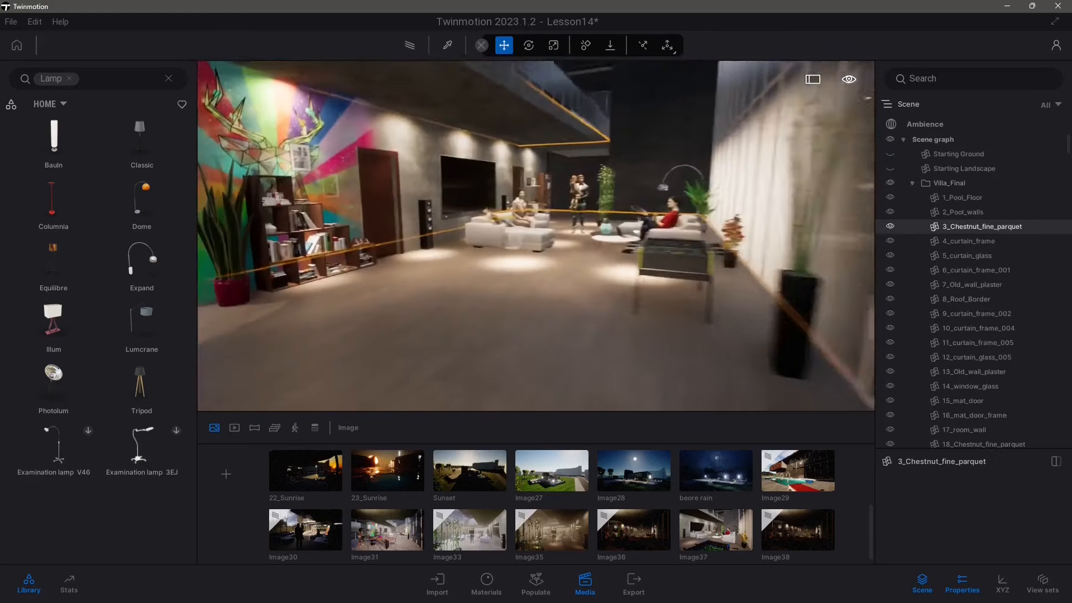
key(s)
right_drag(377, 154, 362, 117)
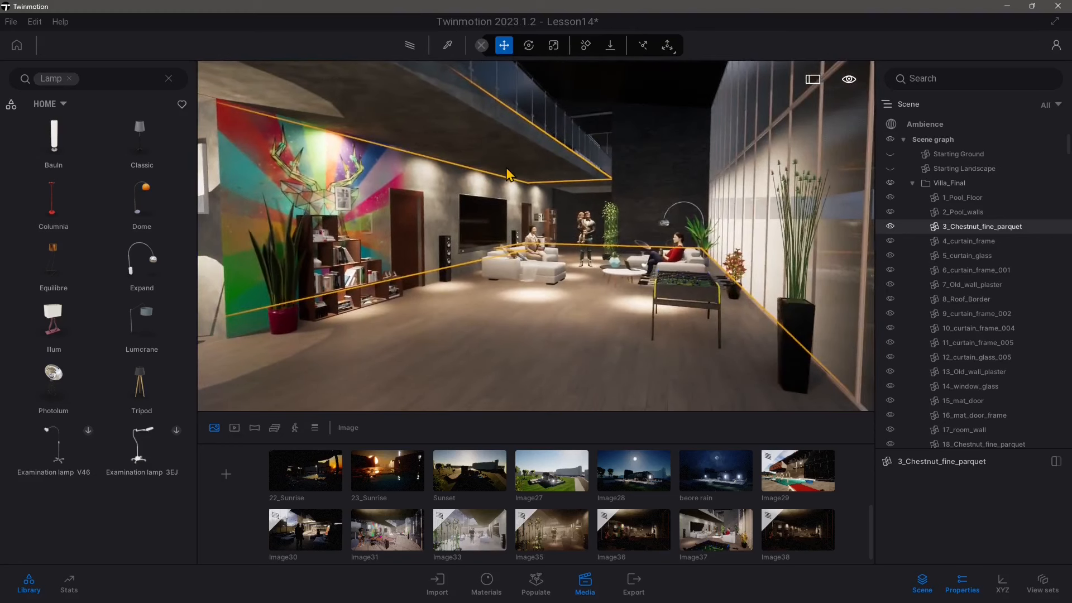
Clear the library's Lamp search and examine the basic shapes available in the Primitives collection under Objects.
click(69, 79)
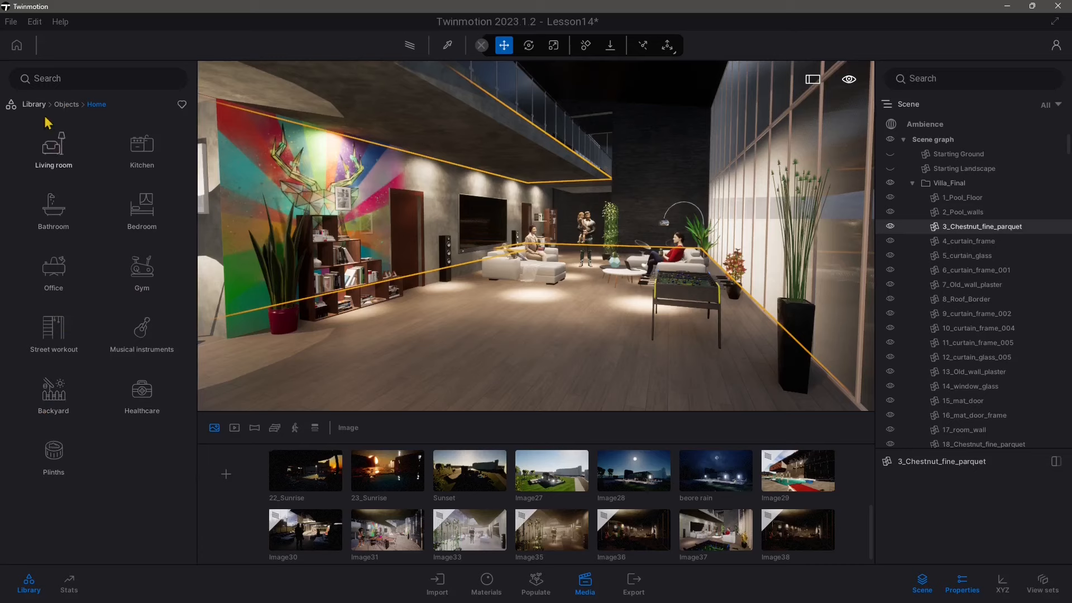
click(66, 107)
click(53, 207)
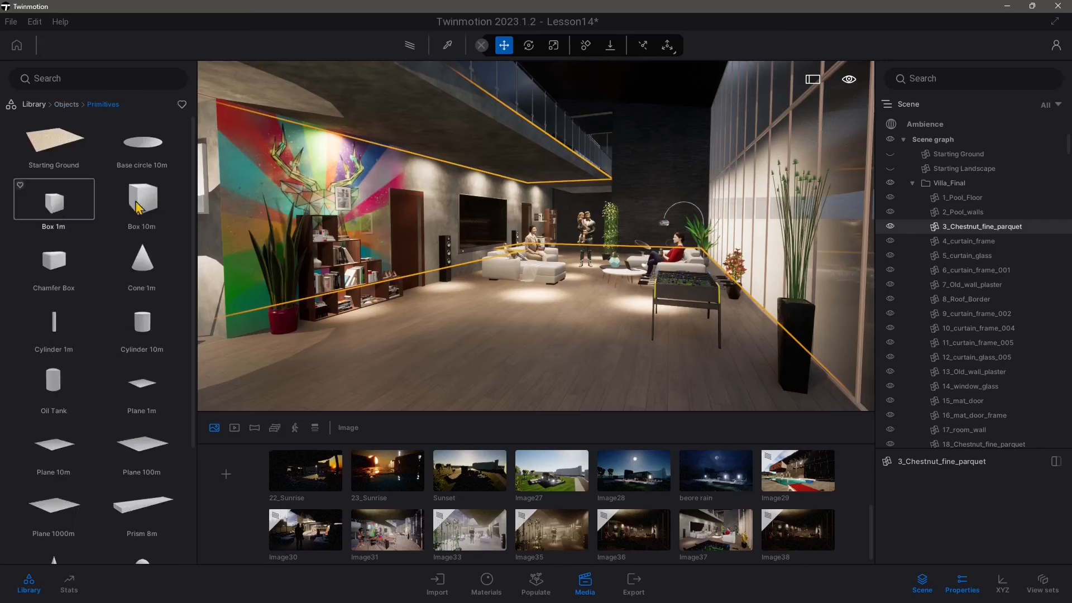
scroll(65, 371, down, 2)
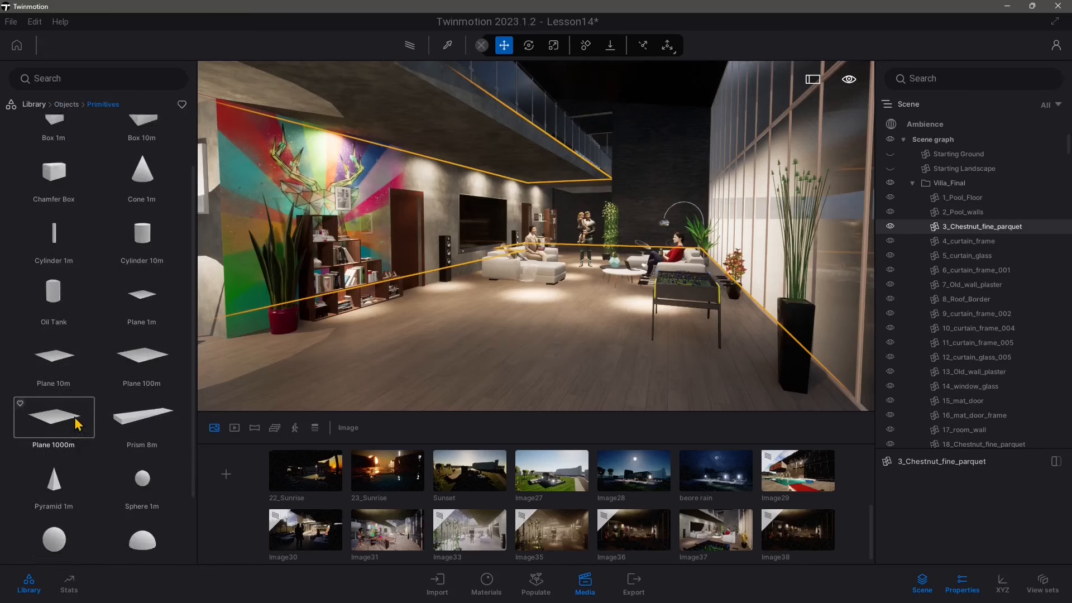
scroll(76, 424, down, 2)
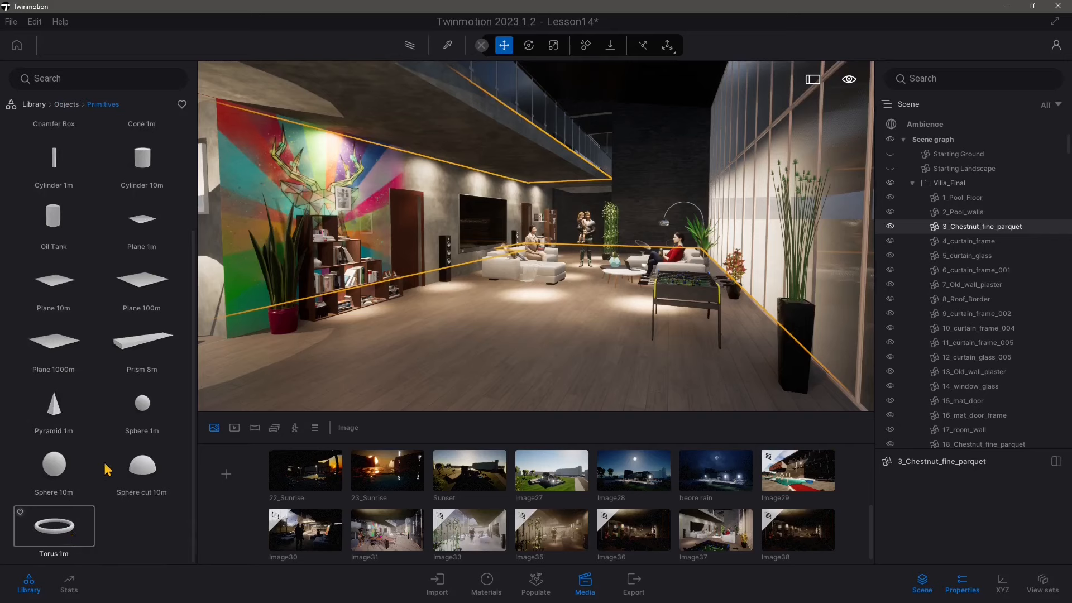
scroll(103, 235, up, 4)
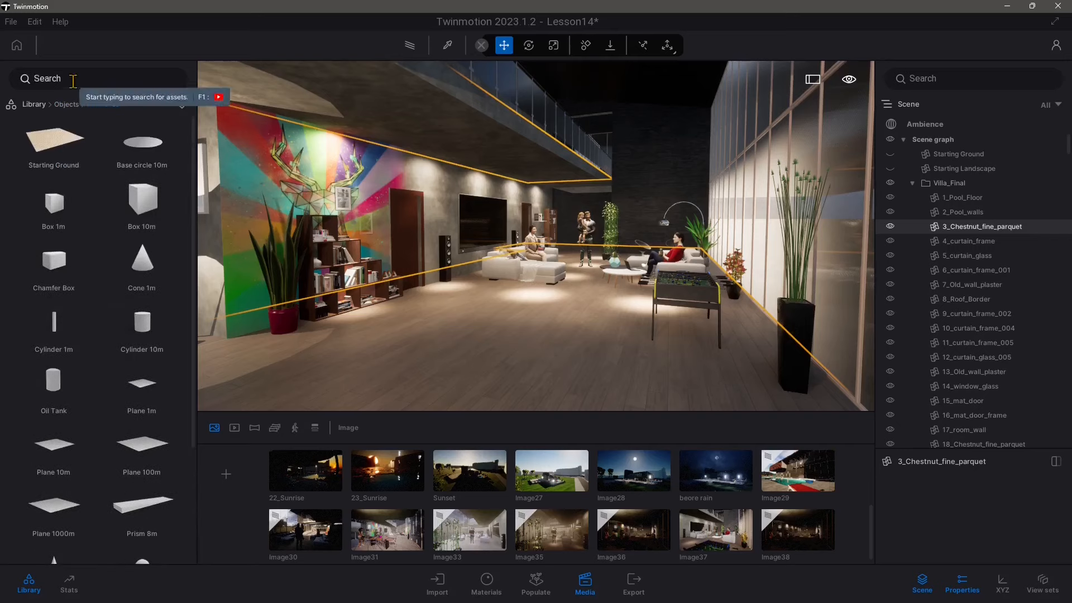
Search the Sketchfab library for "light" and look through the available models.
click(34, 104)
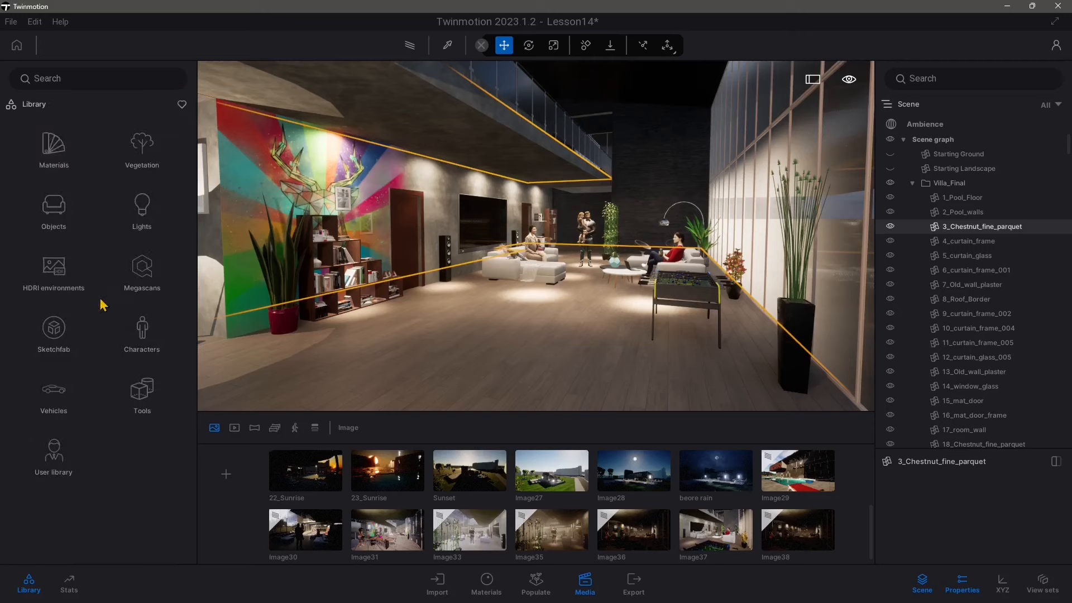
click(65, 334)
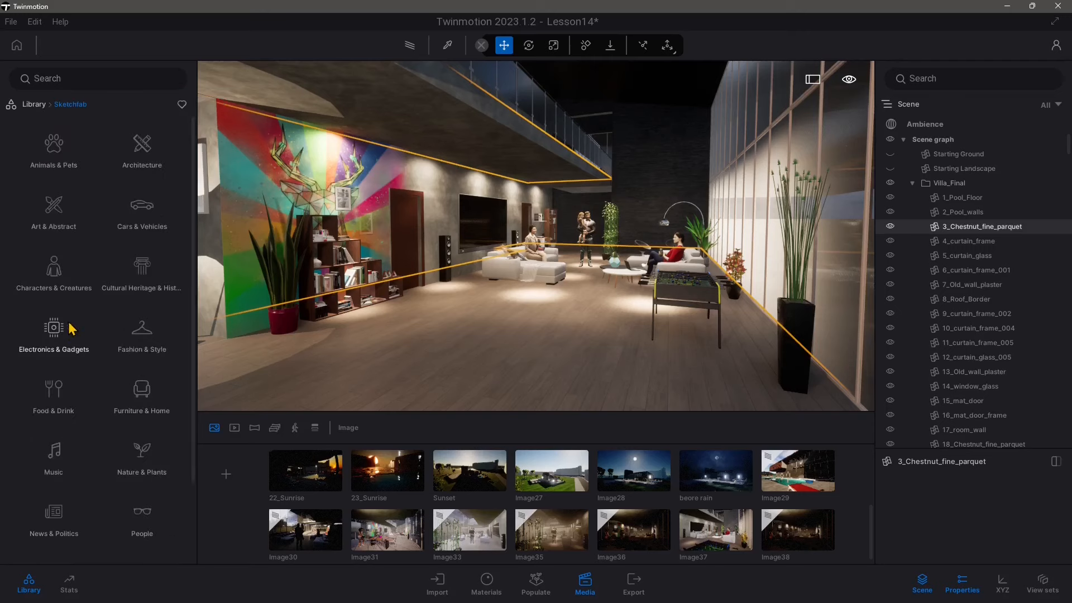
click(80, 79)
text(light)
key(Return)
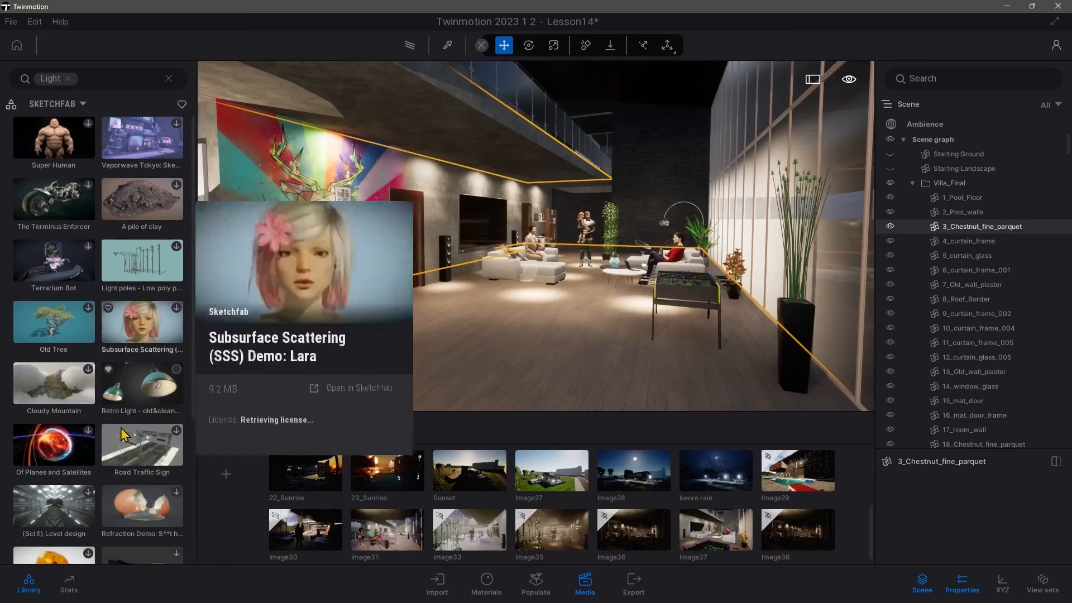
scroll(134, 446, down, 2)
mouse_move(126, 432)
scroll(126, 431, down, 4)
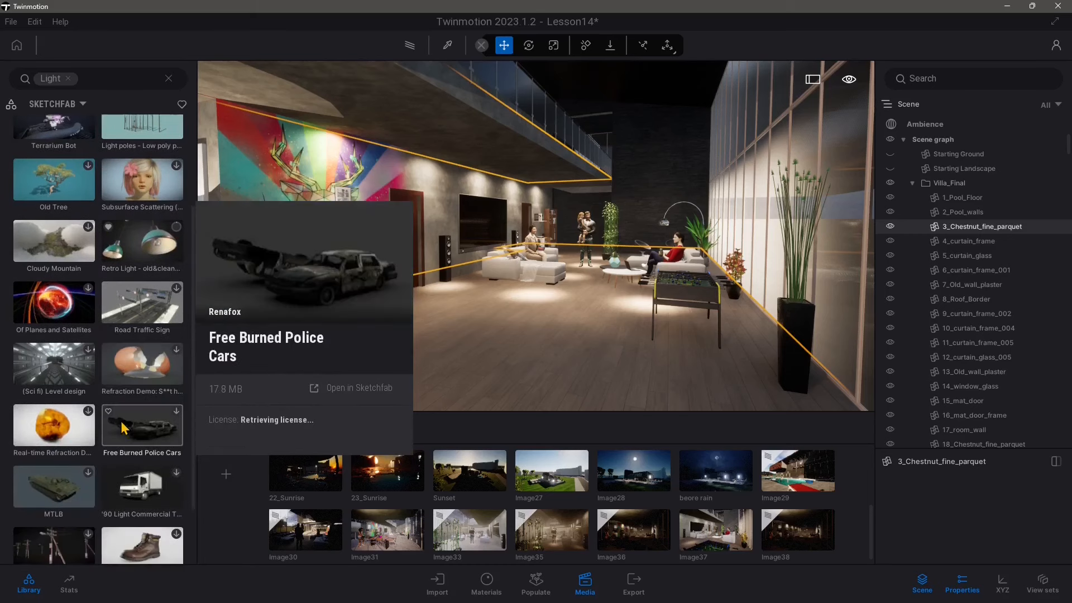
Replace the Sketchfab search term with "lamp" and examine the lamp models, including Victorian Street Lamp.
click(68, 79)
text(lam)
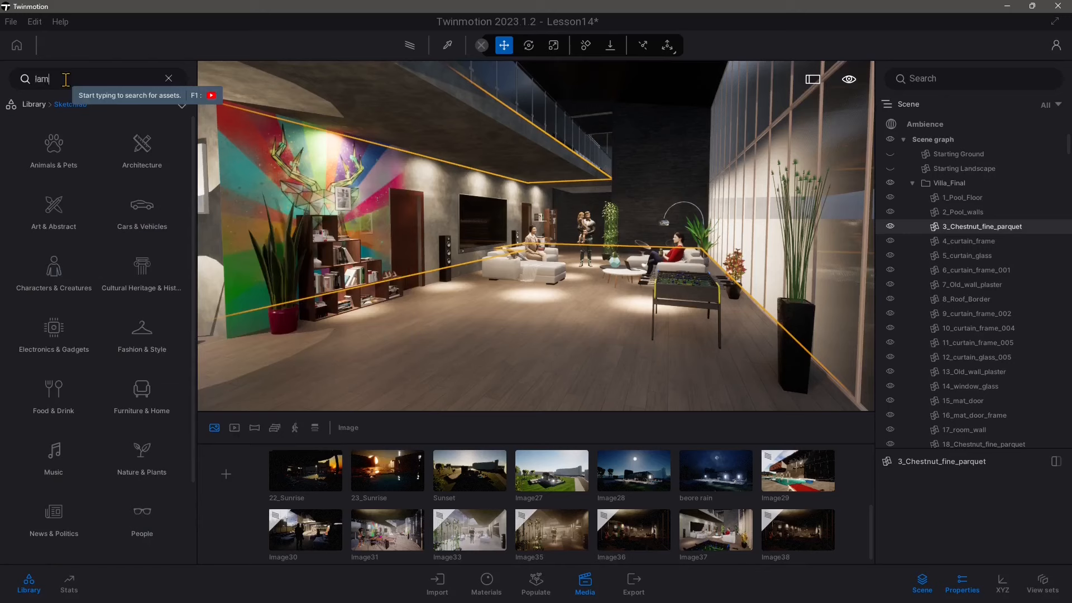
text(p)
key(Return)
mouse_move(92, 334)
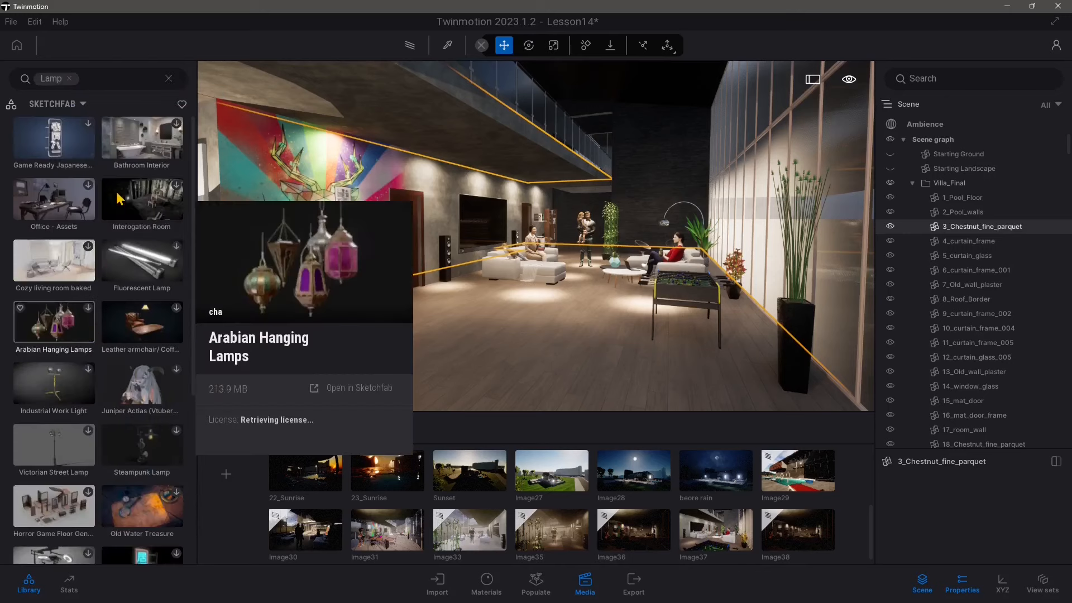
scroll(106, 388, down, 1)
mouse_move(64, 400)
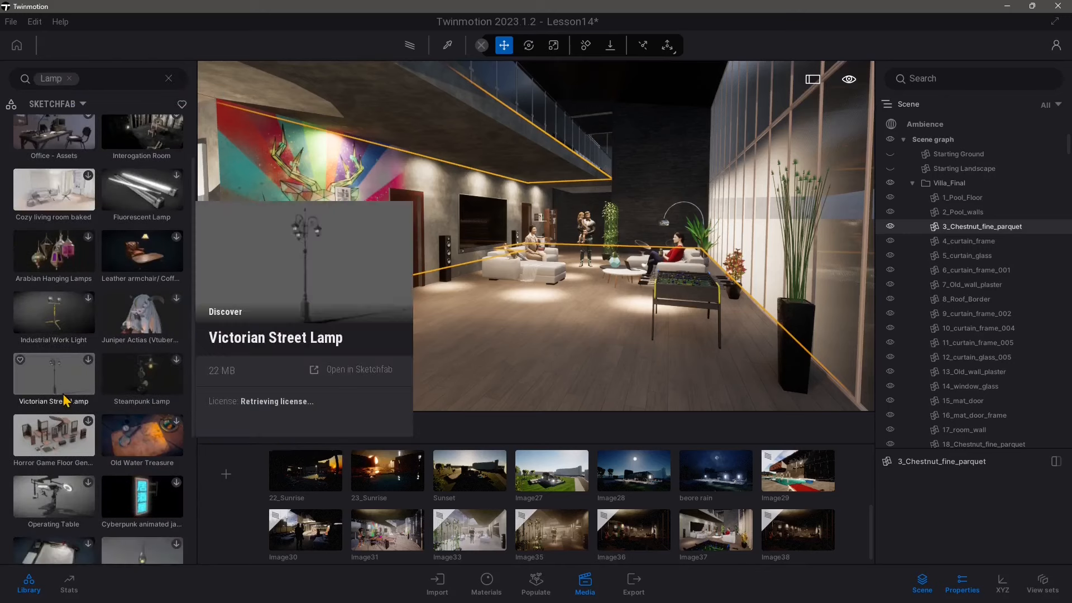
scroll(64, 399, down, 3)
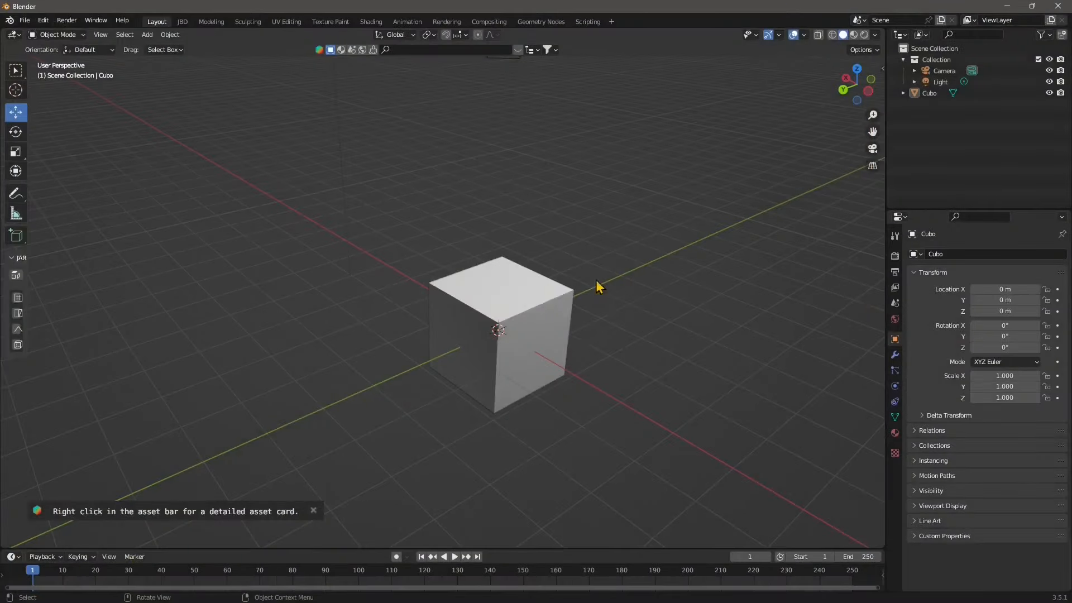
In Blender, delete the default cube from the scene and add a mesh cylinder at the origin.
key(x)
click(501, 291)
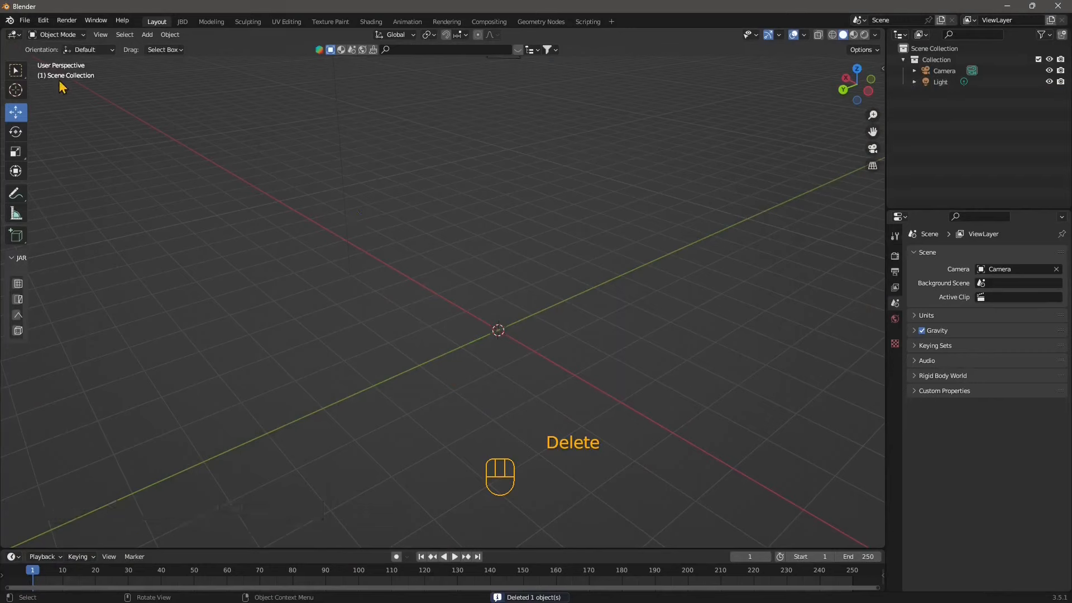
click(147, 35)
mouse_move(168, 48)
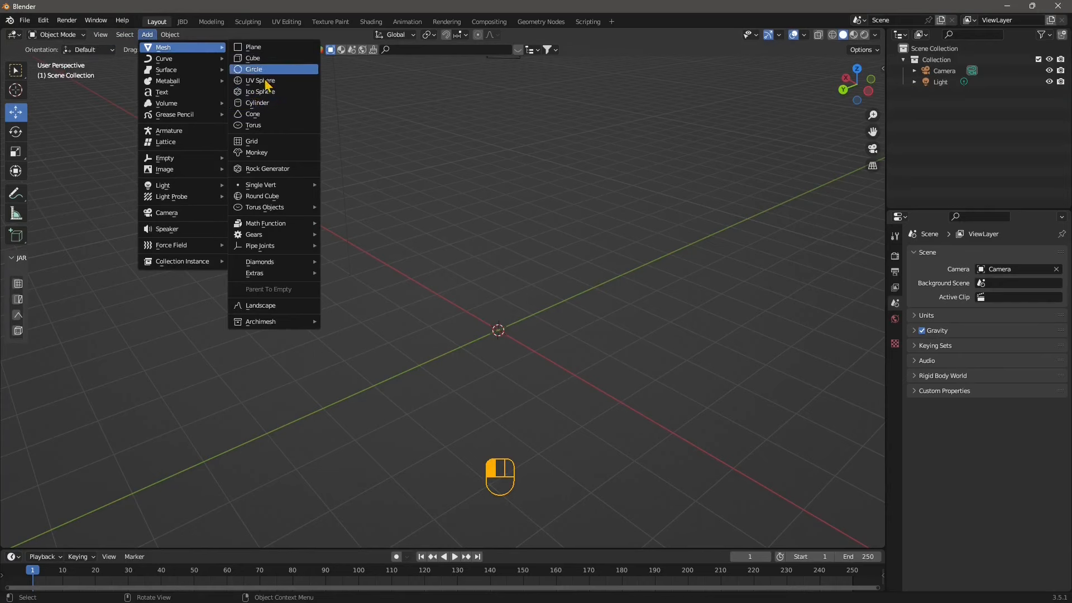
click(260, 104)
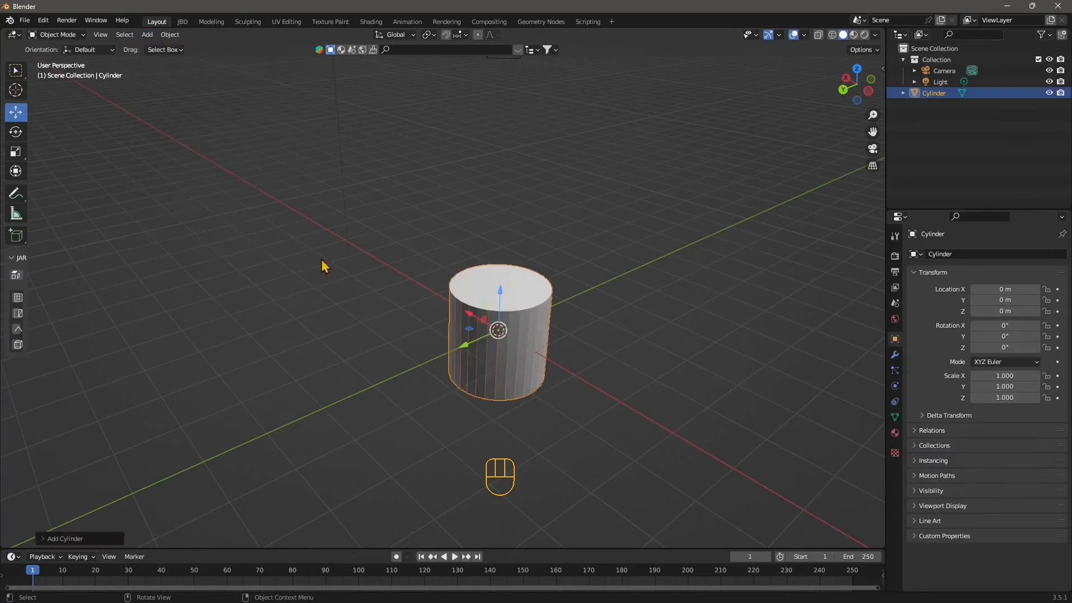
Flatten the cylinder into a thin disc by scaling it along Z to about 0.1.
click(16, 151)
drag(500, 293, 499, 326)
right_click(591, 349)
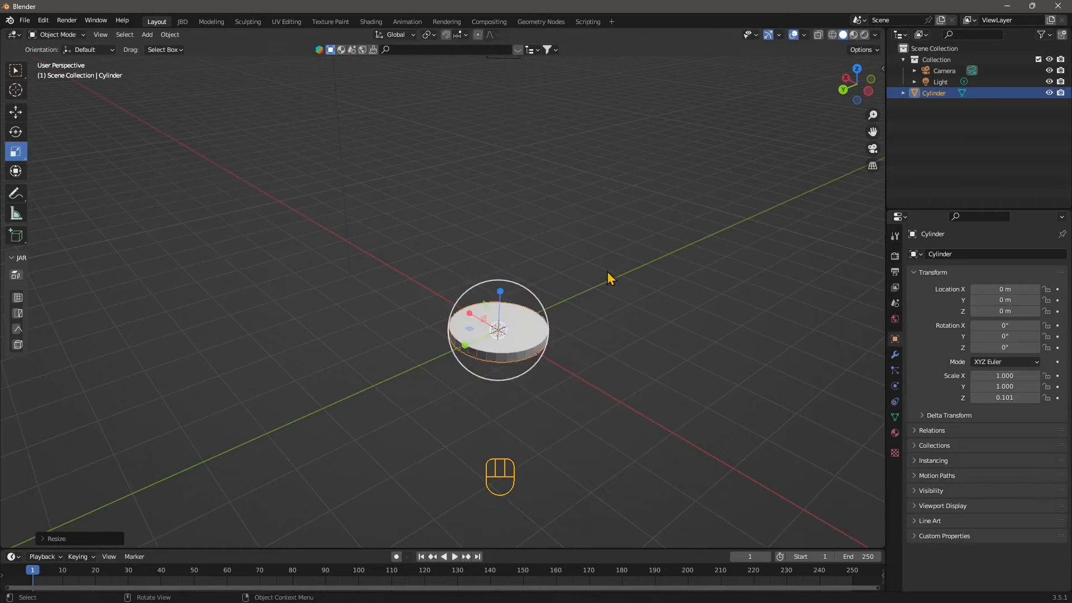
Switch the flattened cylinder to Edit Mode with its round underside face selected.
middle_drag(608, 277, 470, 251)
scroll(440, 333, up, 4)
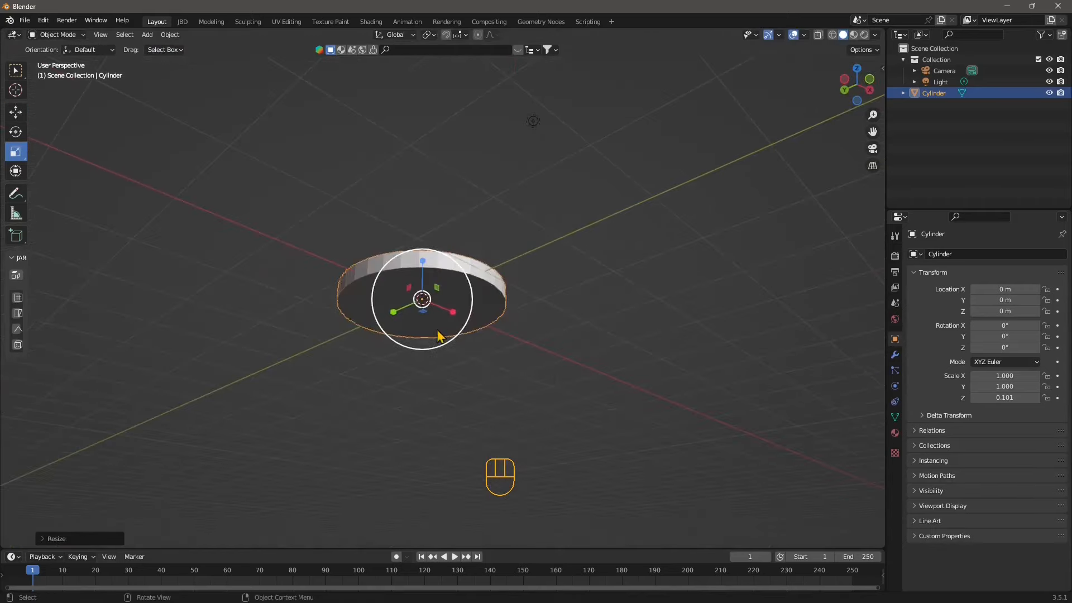
middle_drag(440, 333, 446, 317)
scroll(445, 317, up, 1)
click(445, 317)
click(54, 35)
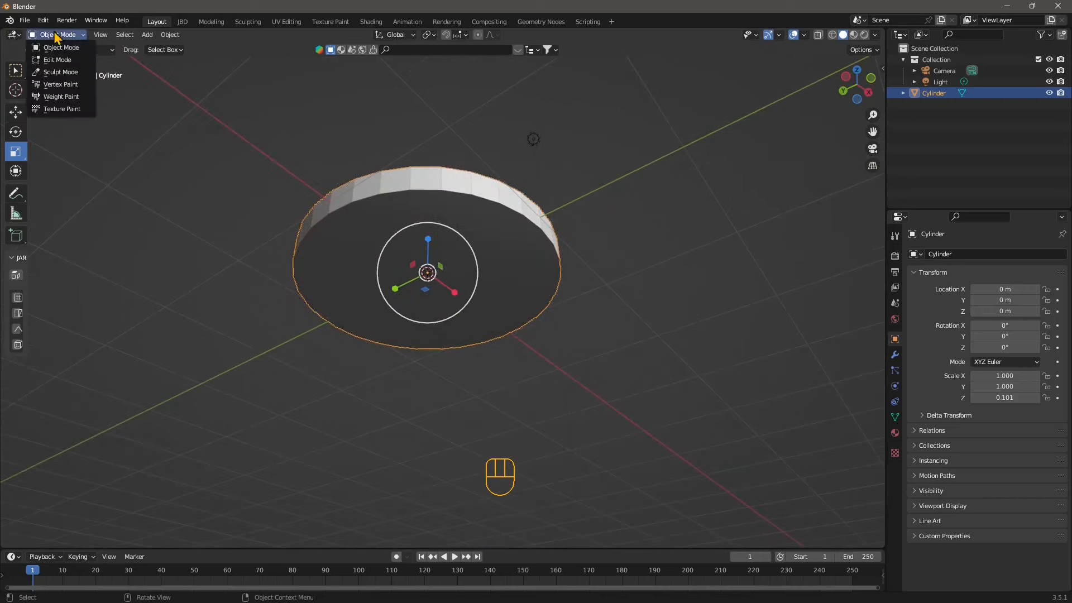
click(59, 62)
key(alt+a)
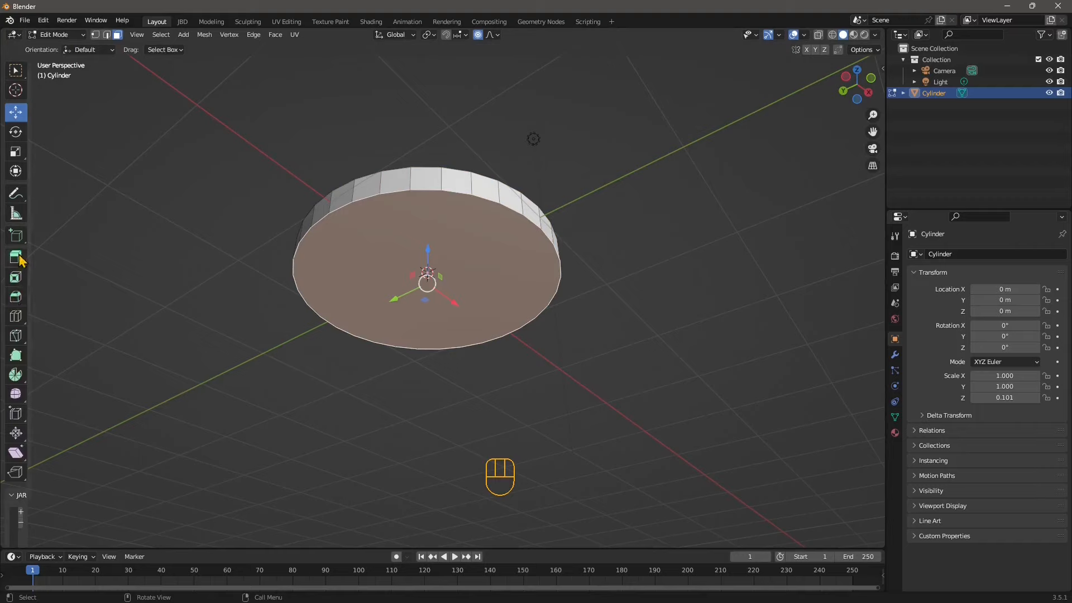
Inset the underside face to leave a narrow rim, and extrude the inner face slightly inward into the disc.
click(15, 278)
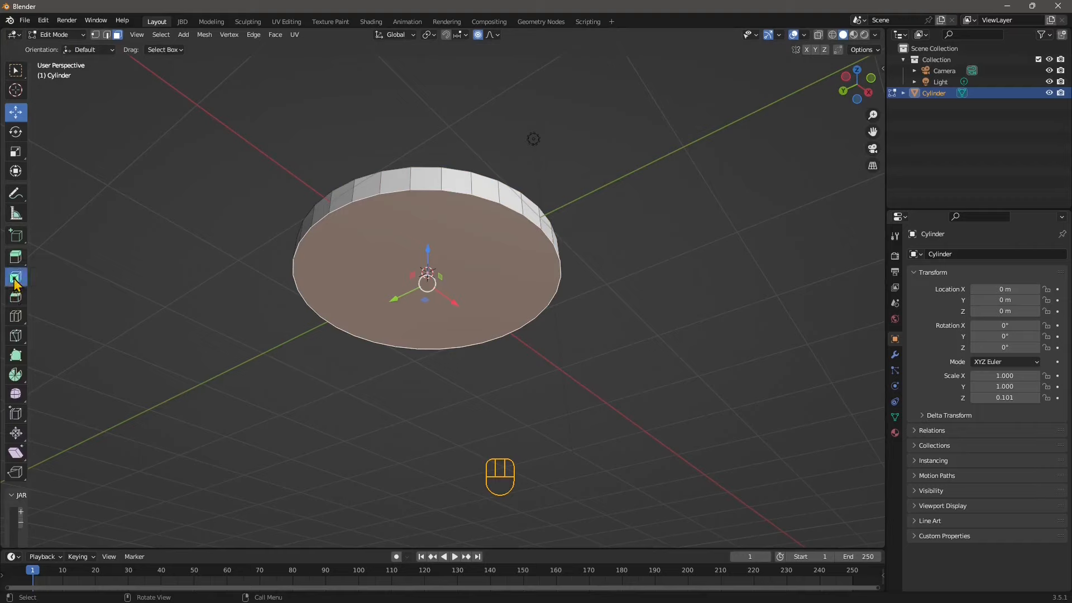
mouse_move(433, 292)
mouse_down()
mouse_move(419, 279)
mouse_move(427, 275)
mouse_up()
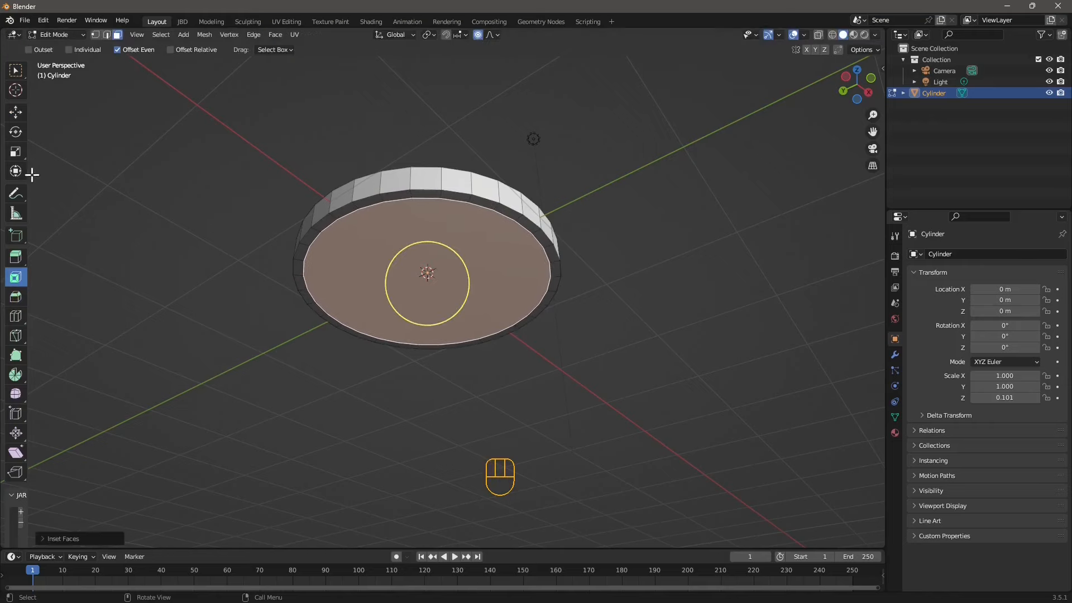
click(15, 257)
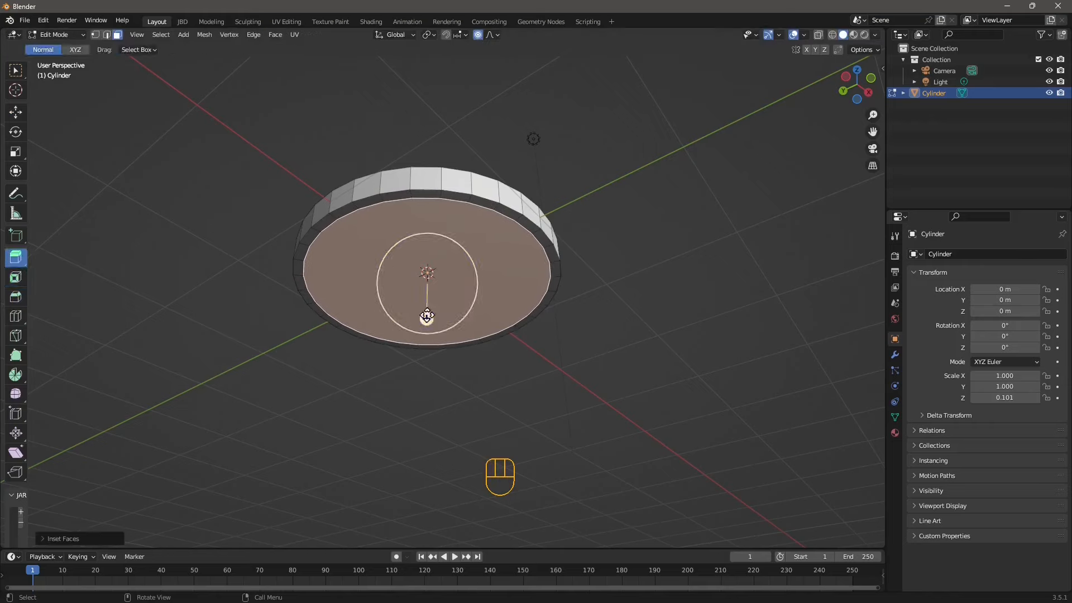
mouse_move(427, 316)
mouse_down()
mouse_move(433, 294)
mouse_move(436, 311)
mouse_up()
key(ctrl+z)
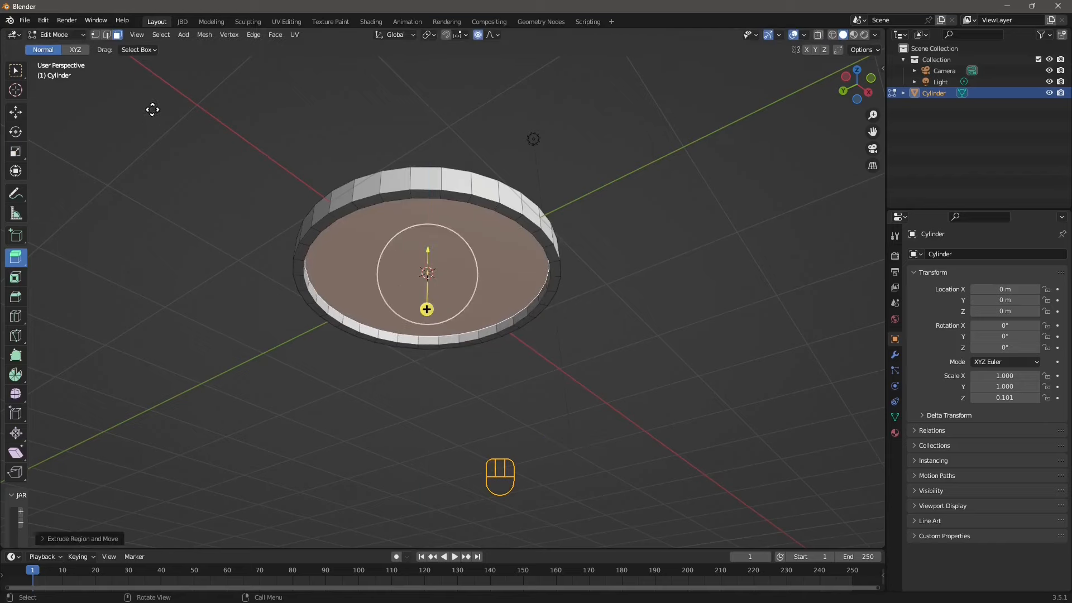
Create a new material for the cylinder with white emission and an emission strength of 10.5.
click(895, 433)
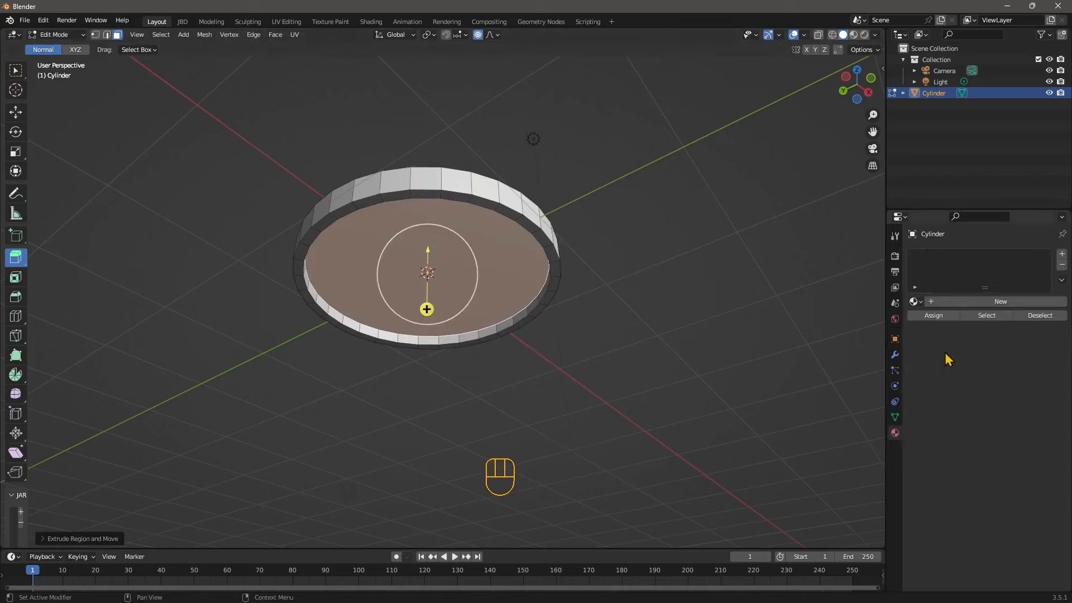
click(951, 304)
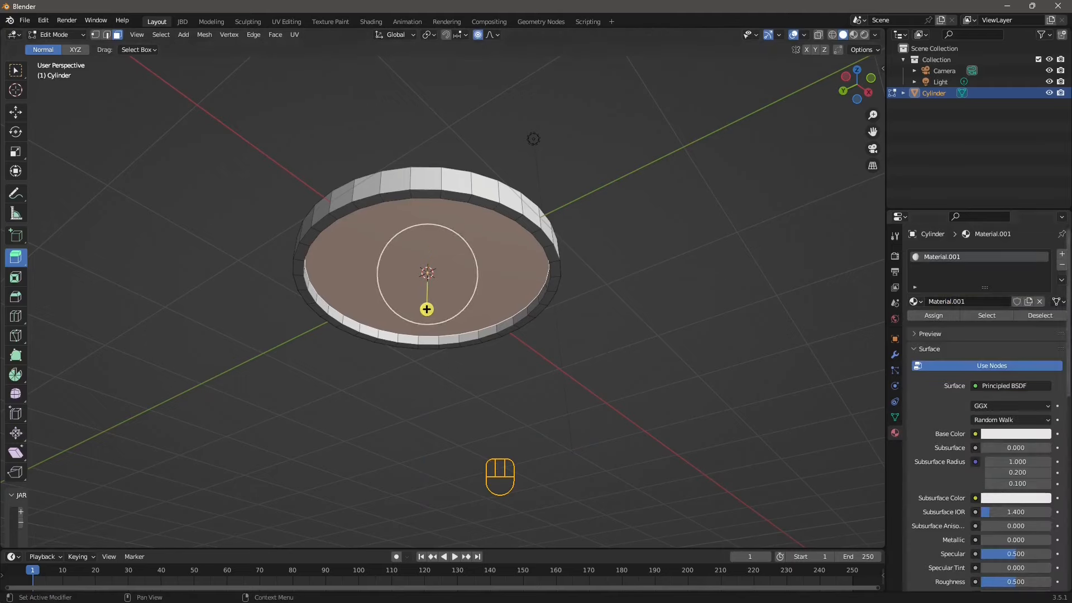
scroll(1066, 380, down, 12)
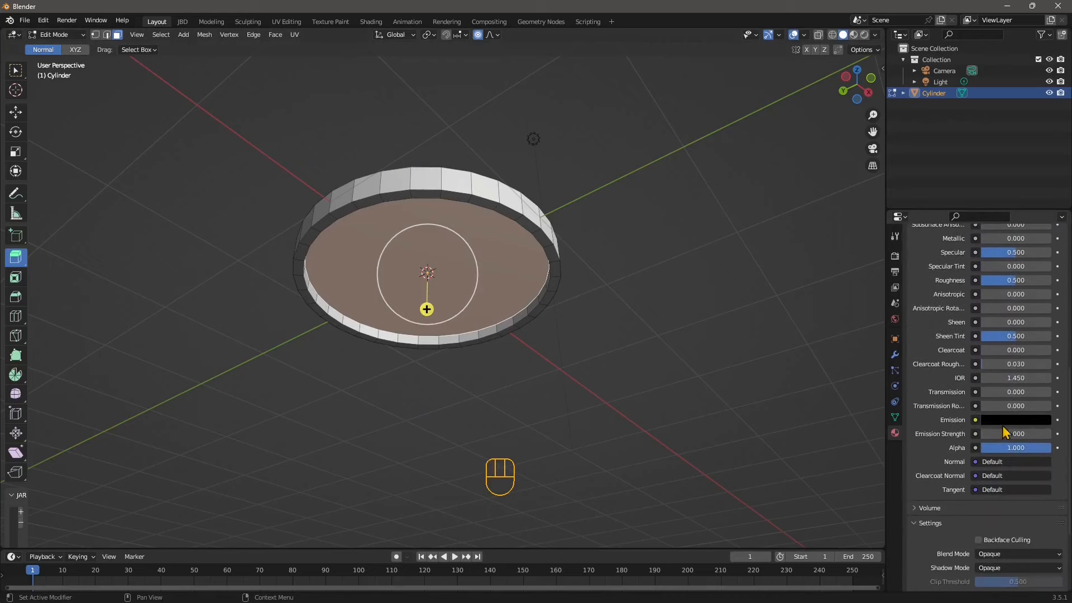
click(1004, 420)
drag(1042, 339, 1042, 261)
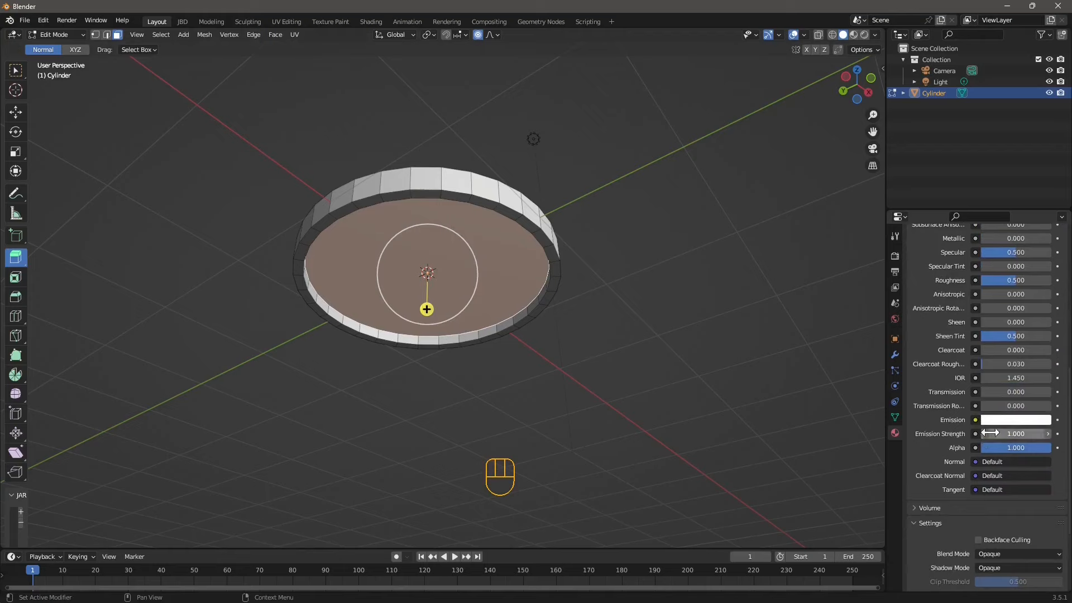
drag(1013, 433, 1058, 434)
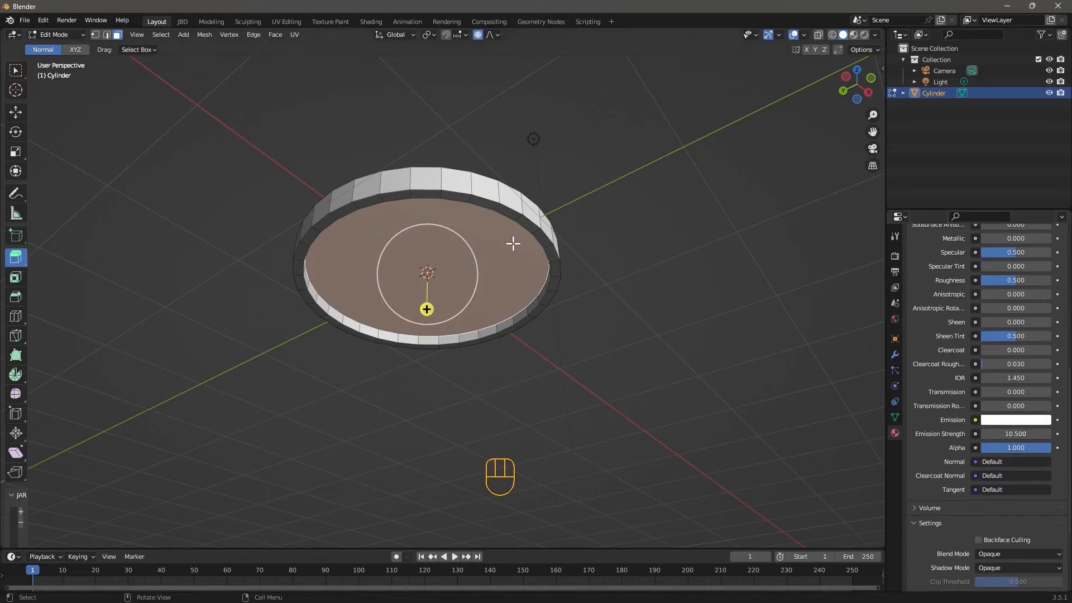
Invert the face selection to pick the fixture's housing, and add a second material slot with a new material.
click(161, 34)
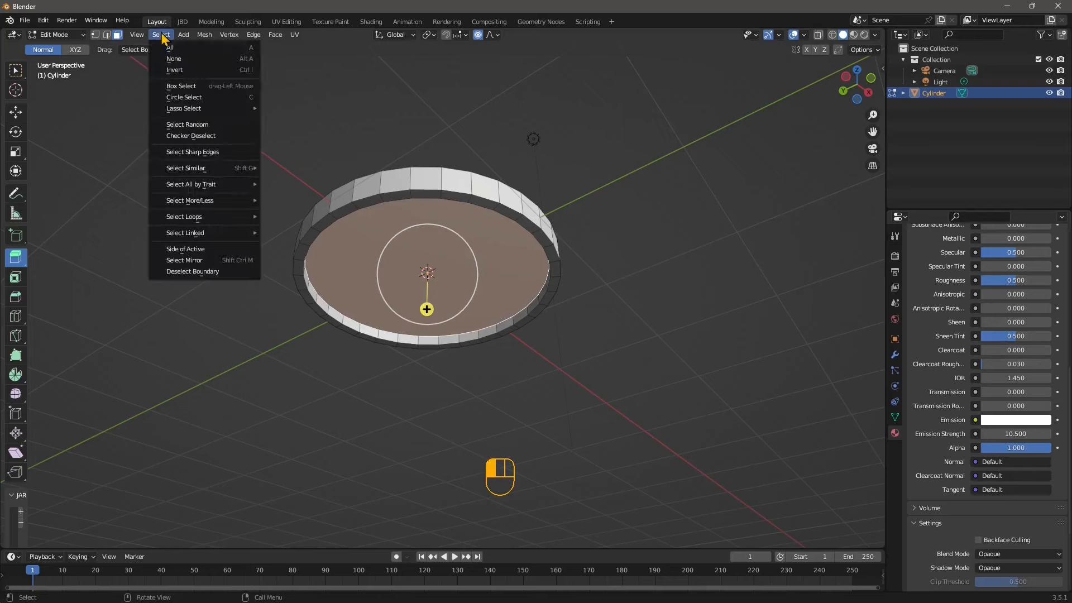
click(168, 72)
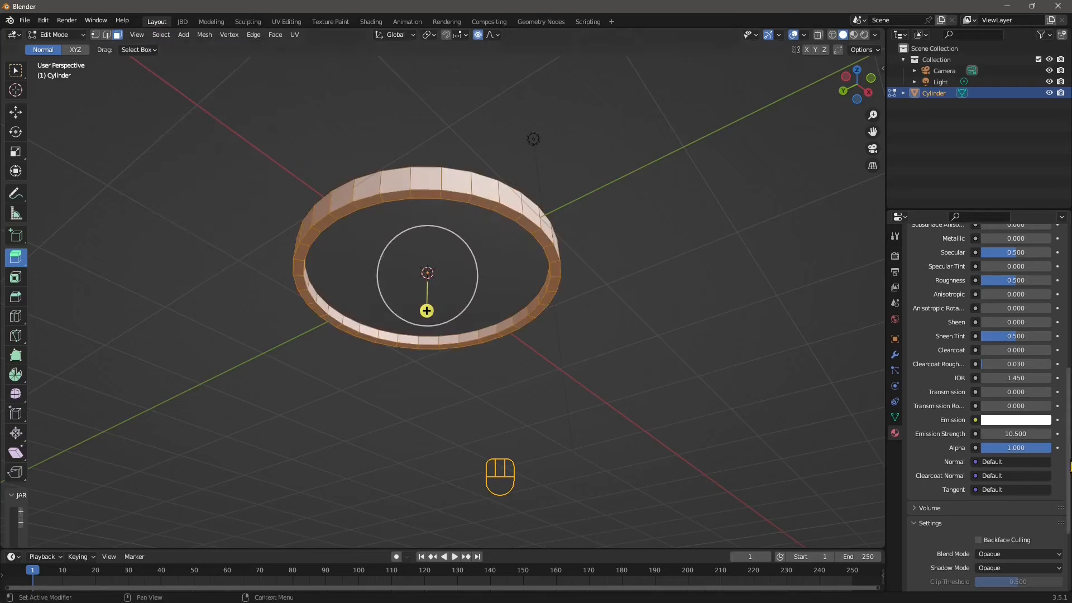
scroll(1069, 466, up, 12)
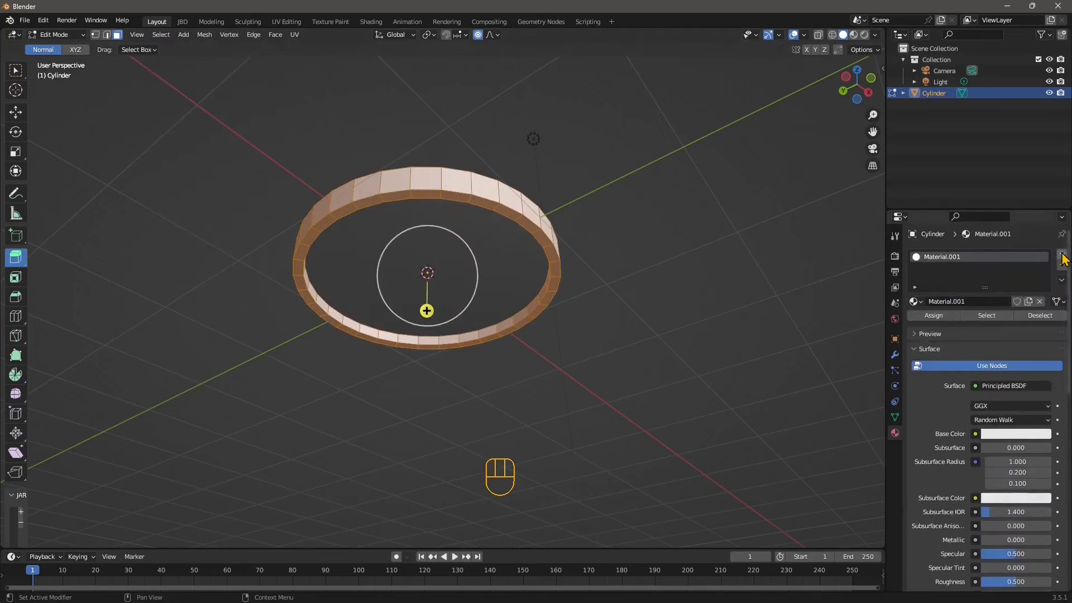
click(1061, 253)
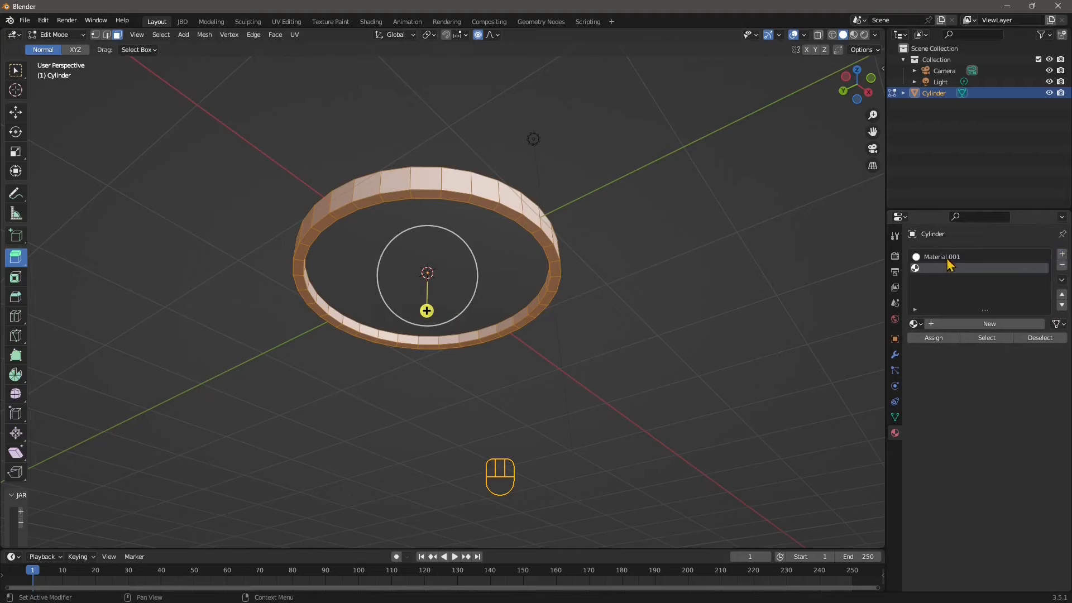
click(949, 323)
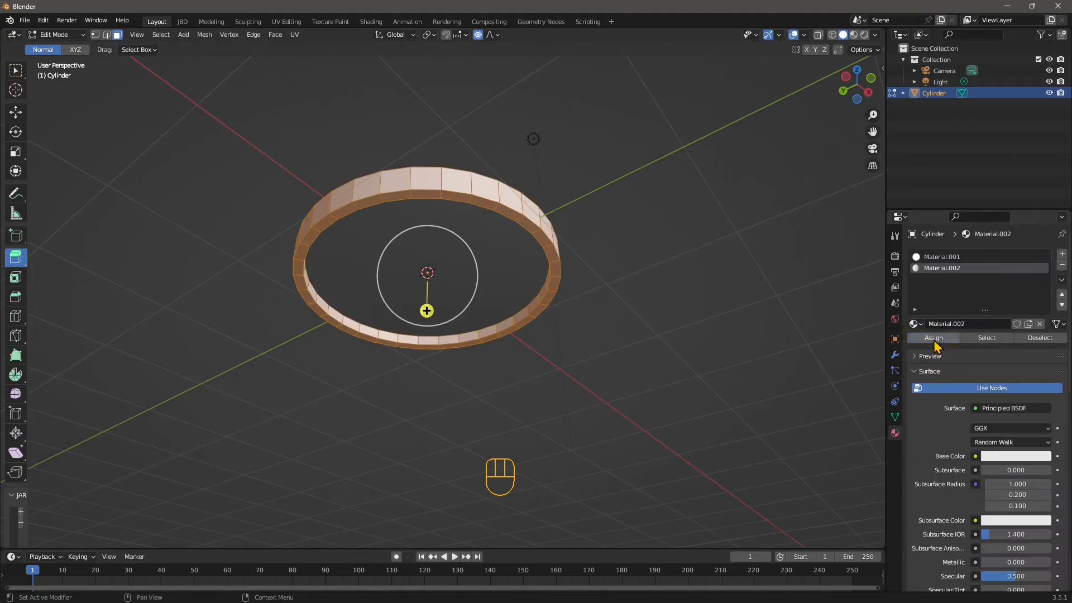
Set the second material's base color to a dark muted purple with hue 0.841, saturation 0.321 and value 0.091.
click(1007, 462)
click(1009, 341)
scroll(1009, 342, down, 5)
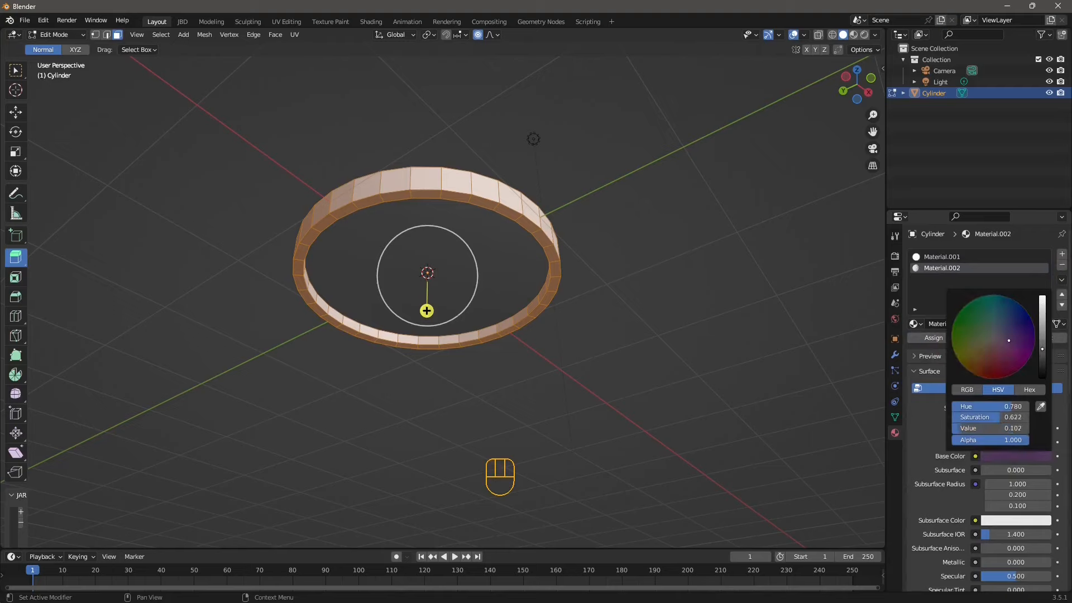
drag(1021, 417, 1006, 417)
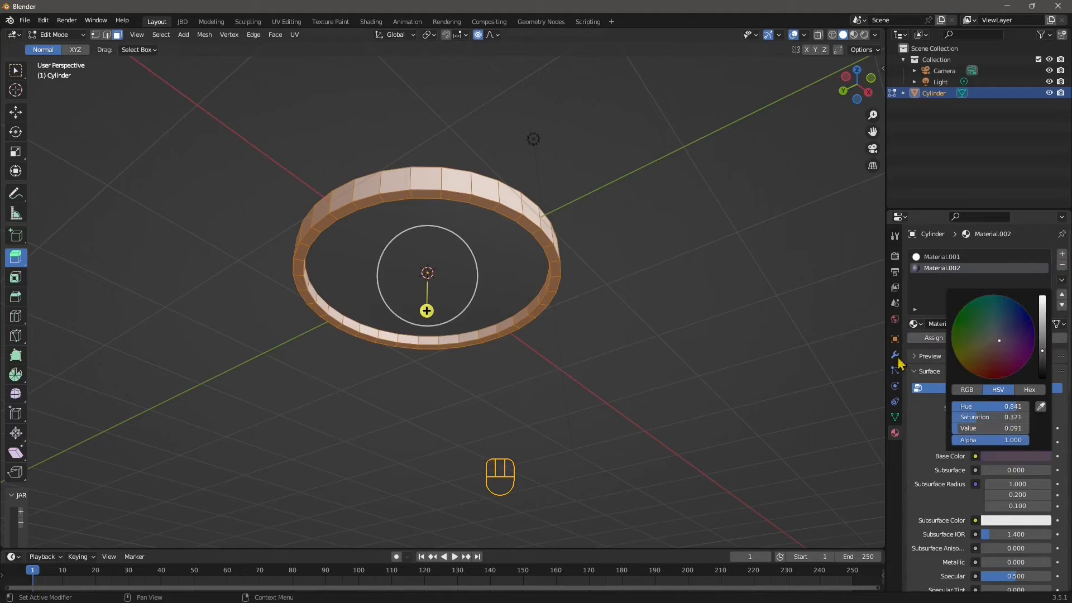
Return to Object Mode and select the whole light fixture.
click(54, 37)
click(58, 48)
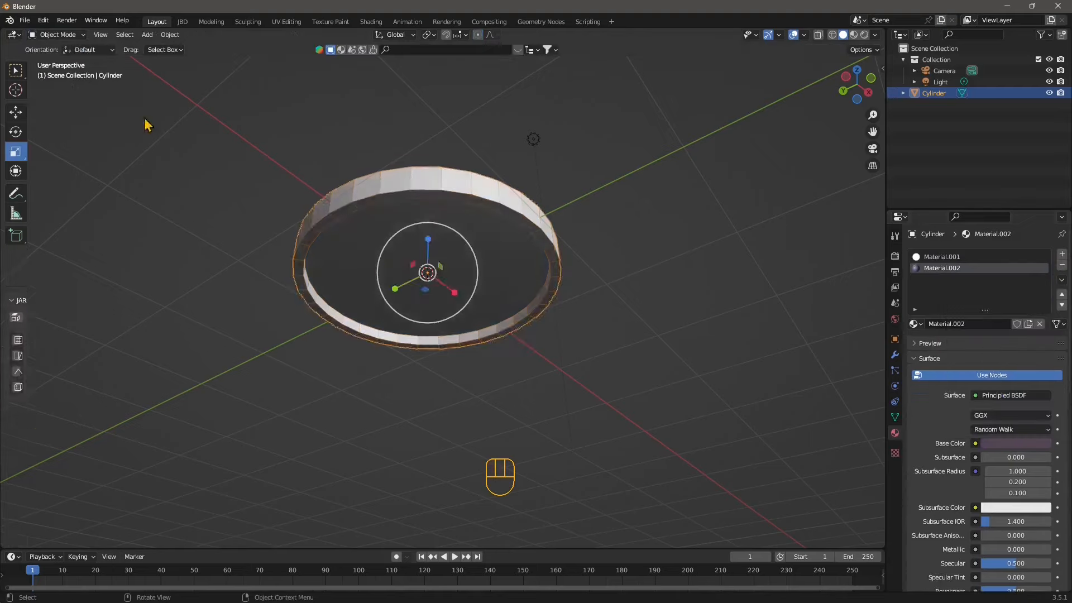
click(147, 124)
middle_drag(390, 310, 412, 339)
click(448, 250)
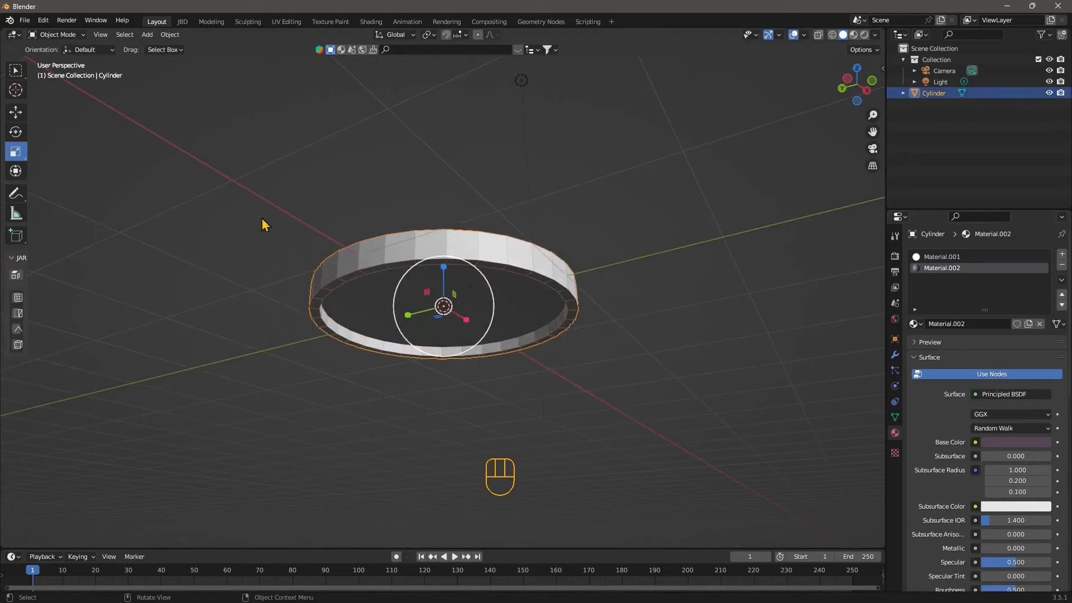